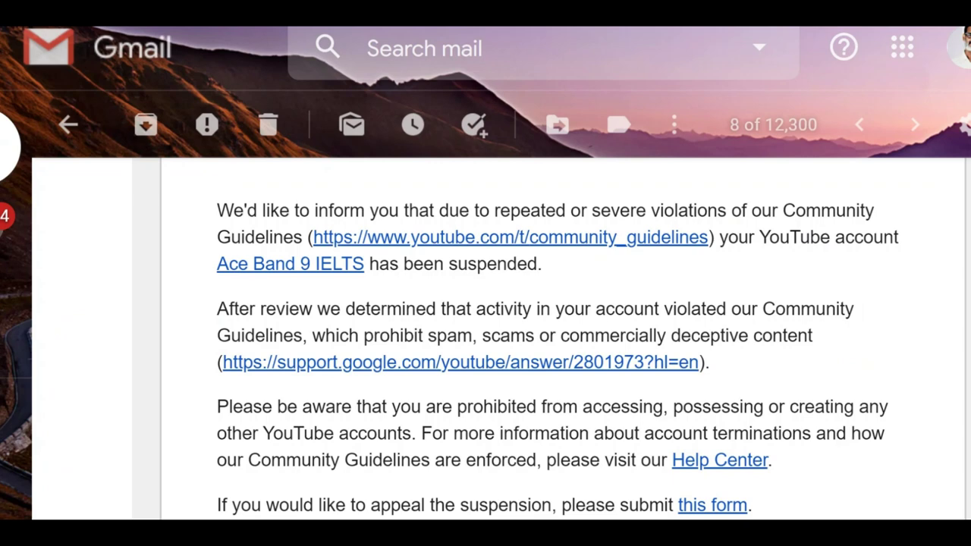
Scroll to the end of the YouTube suspension email and highlight the paragraph offering the appeal form.
scroll(531, 304, "down", 3)
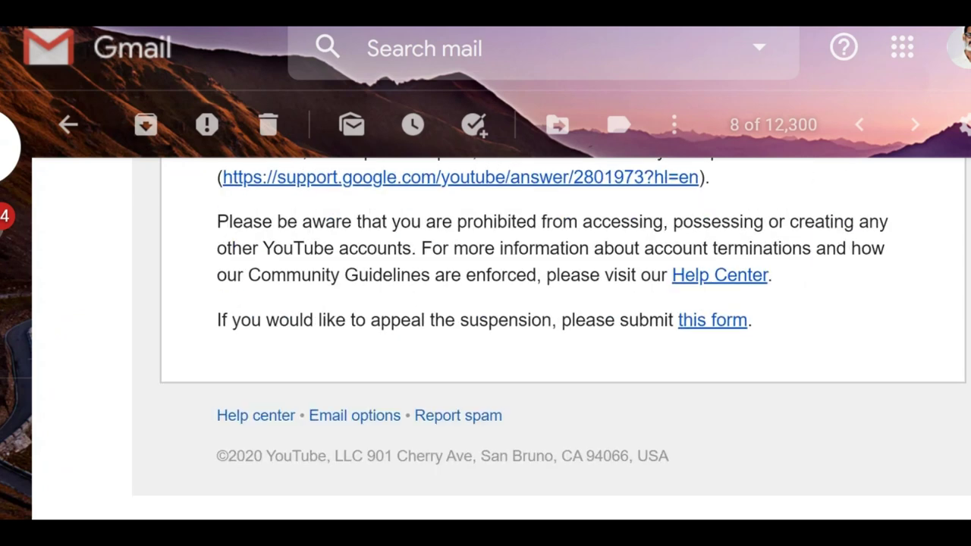
left_click_drag(455, 152, 752, 319)
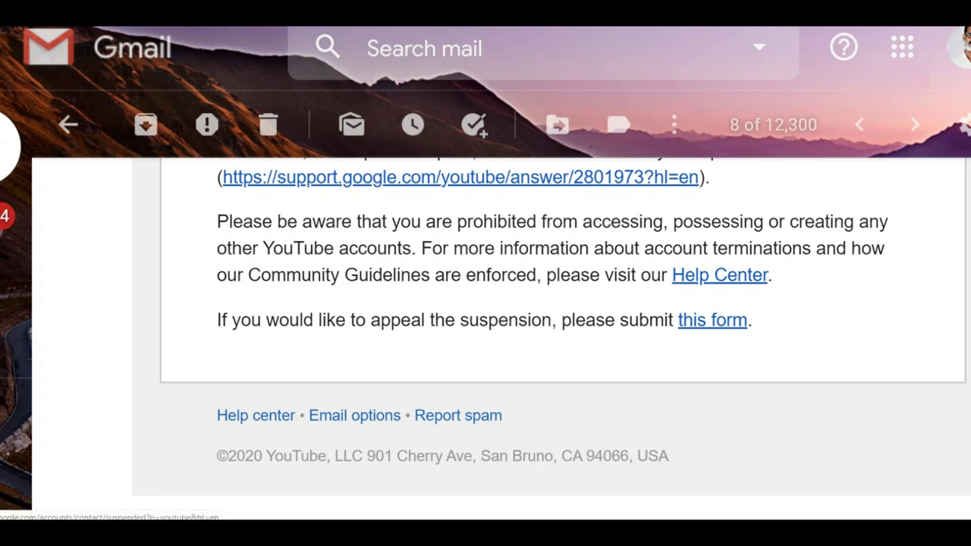
Follow the email's 'this form' link and look through the appeal form's fields.
left_click(714, 413)
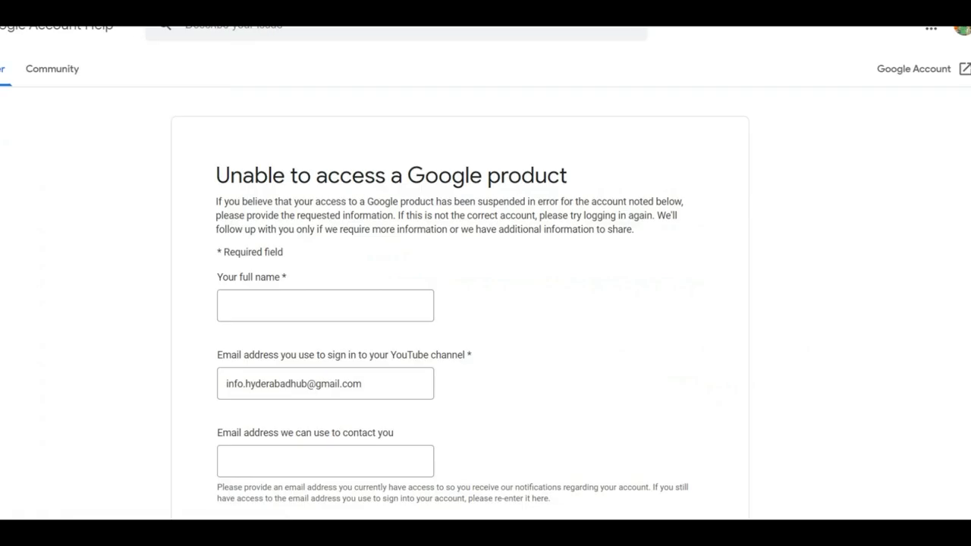
scroll(486, 303, "down", 1)
scroll(485, 304, "down", 1)
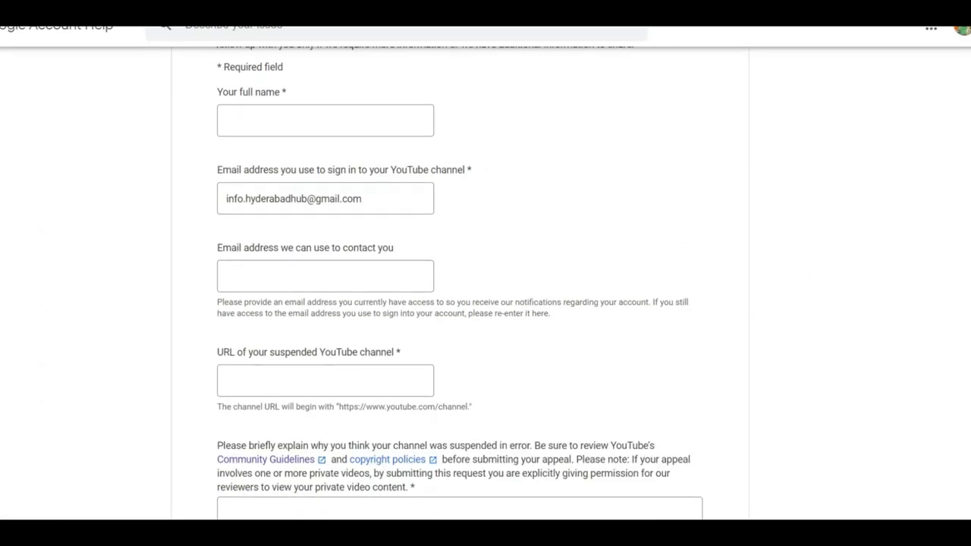
scroll(486, 304, "down", 1)
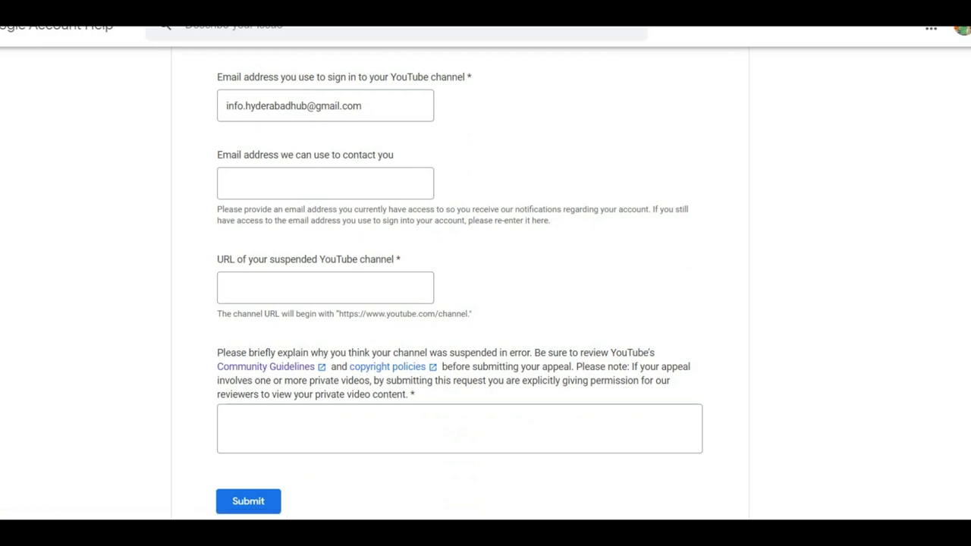
scroll(486, 303, "up", 3)
Put the cursor in the 'Your full name' field and review the rest of the form.
left_click(325, 305)
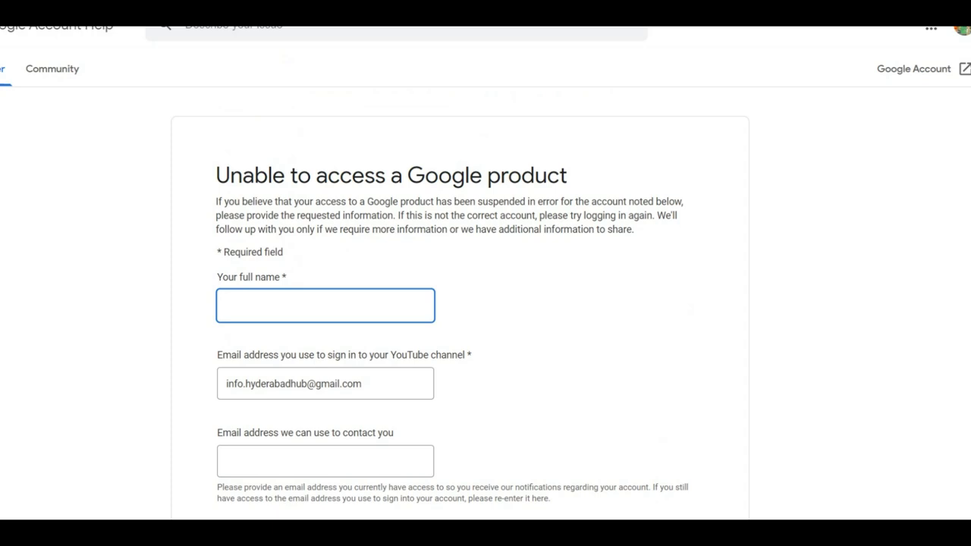
scroll(486, 304, "down", 1)
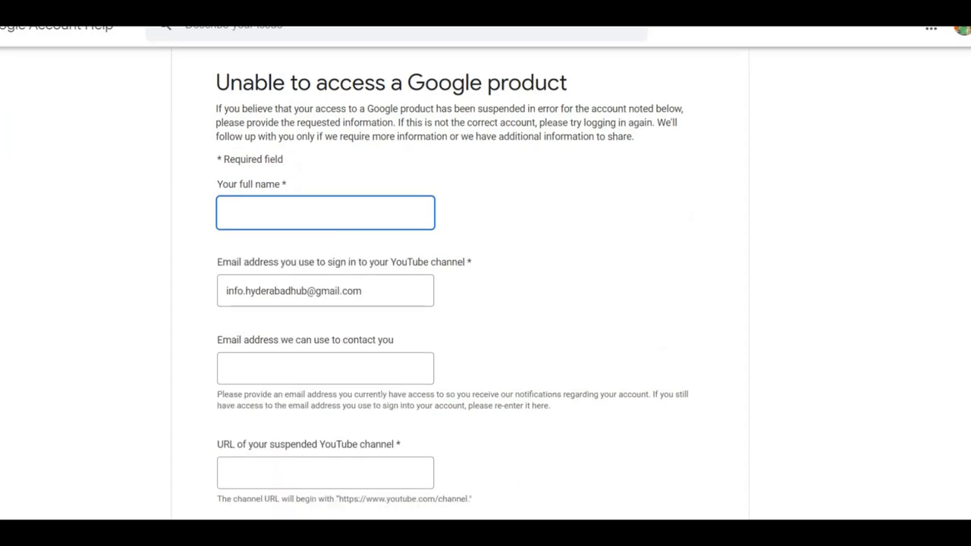
scroll(485, 304, "down", 1)
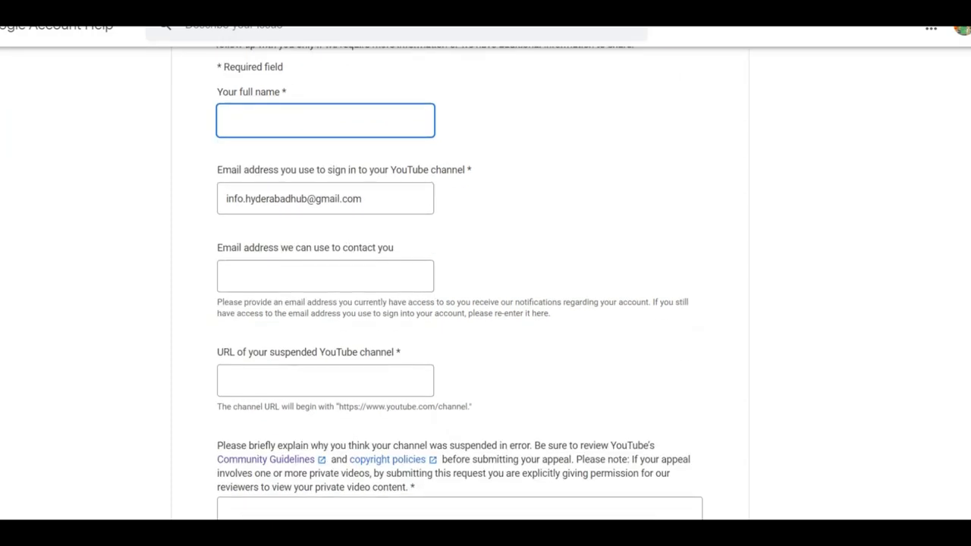
scroll(486, 303, "down", 1)
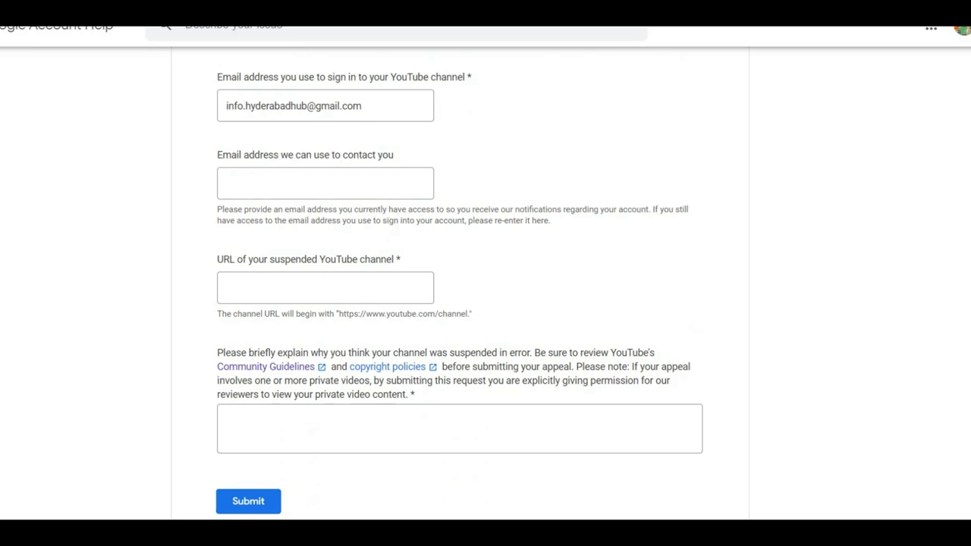
scroll(460, 283, "up", 2)
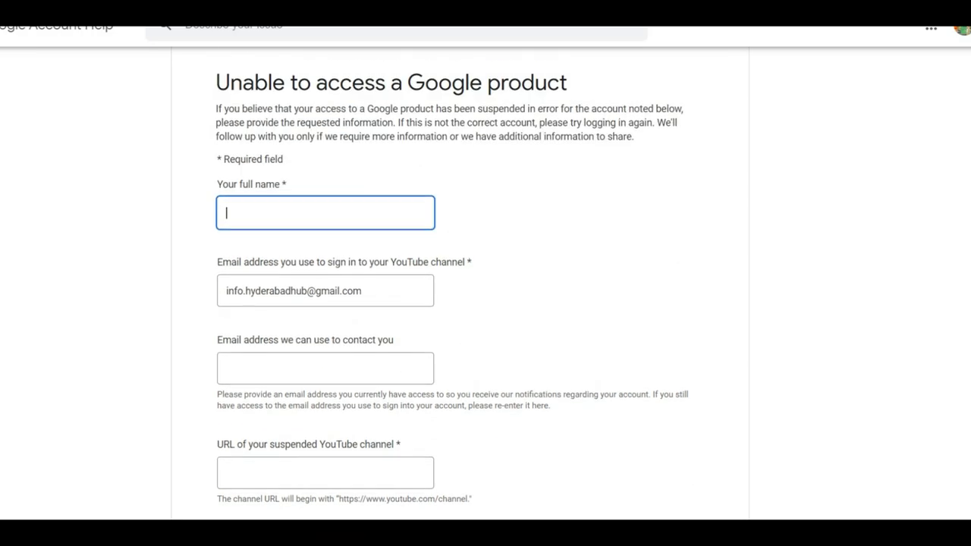
scroll(460, 283, "down", 1)
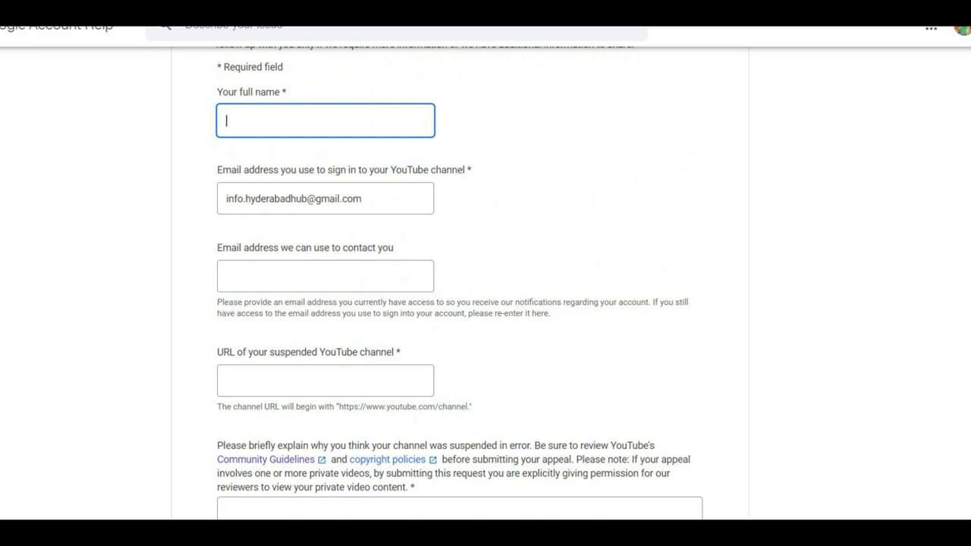
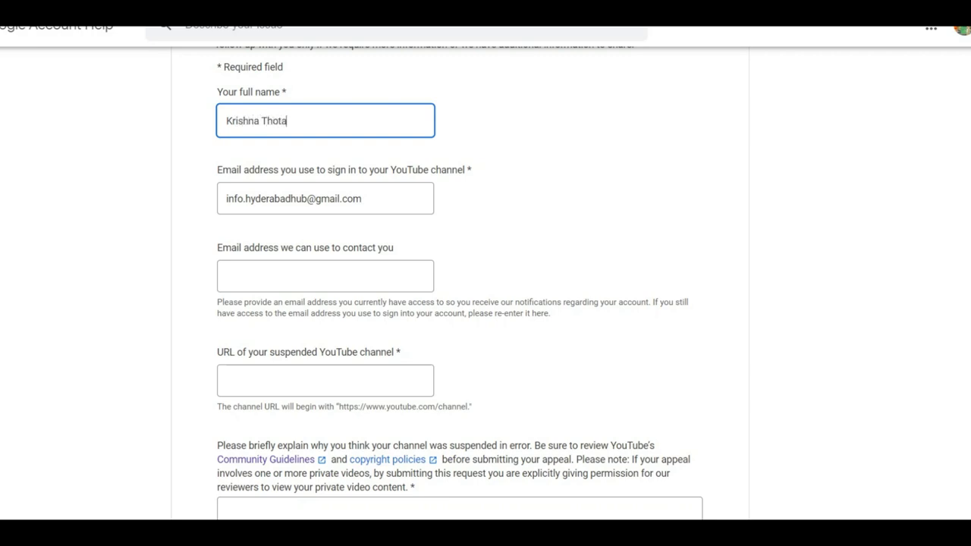
Enter the full name and a contact e-mail address in the appeal form.
left_click(324, 276)
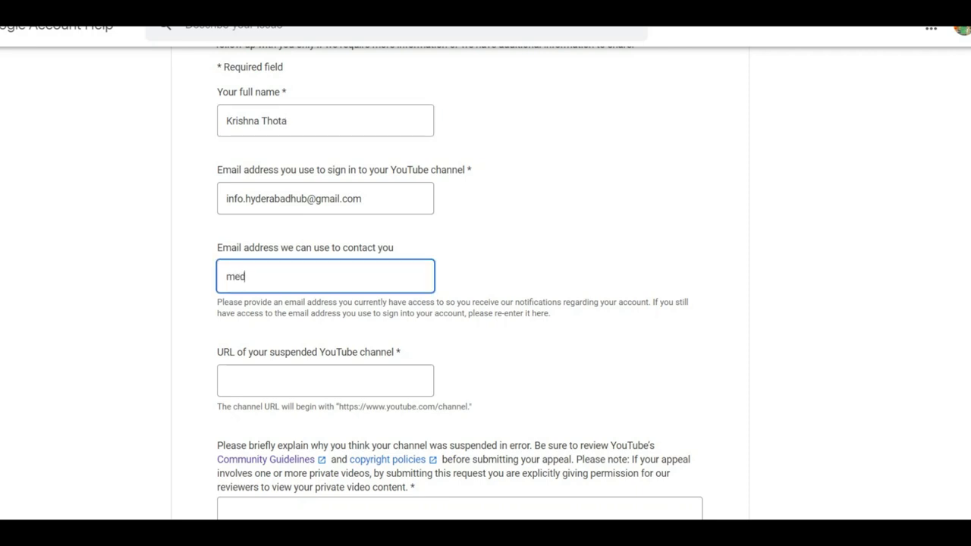
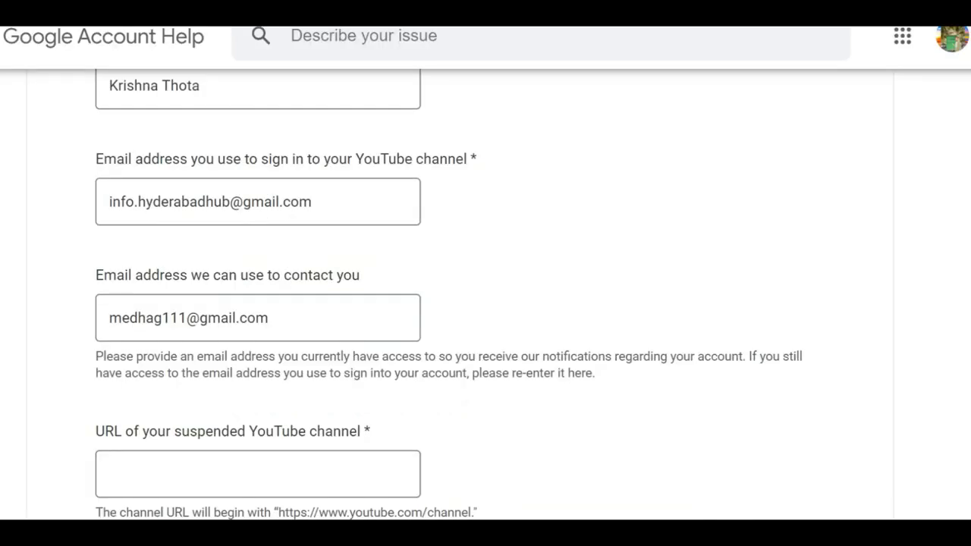
left_click(258, 474)
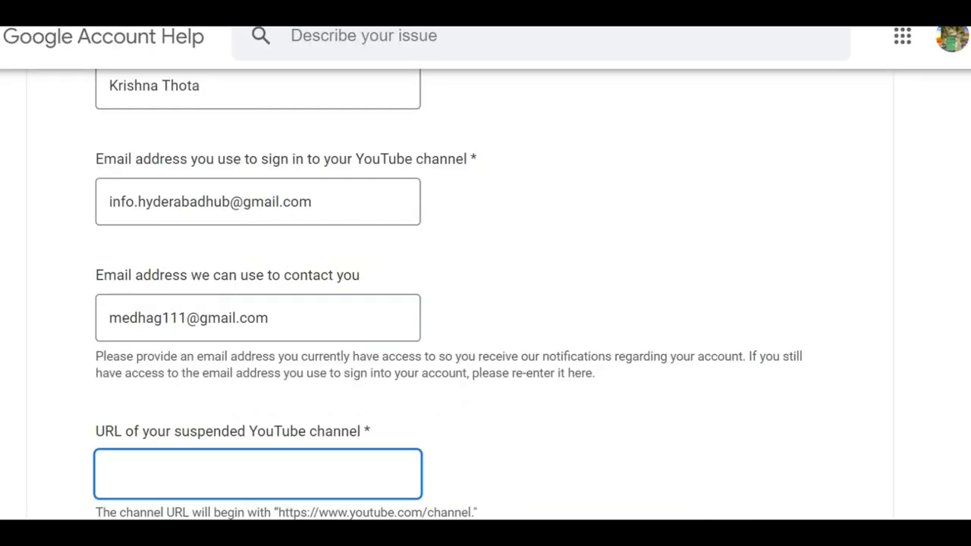
type("https://www.youtube.com/c/AceBand9IELTS")
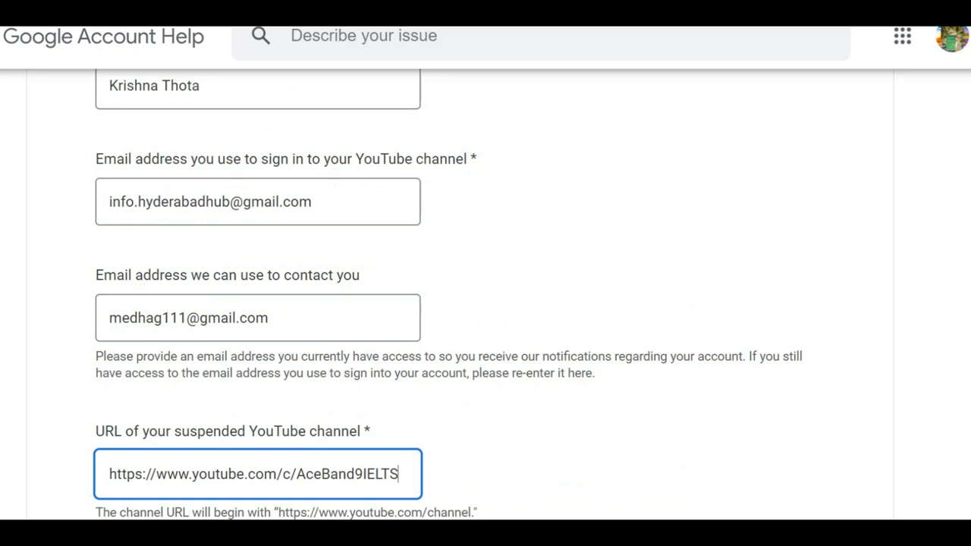
scroll(485, 304, "down", 2)
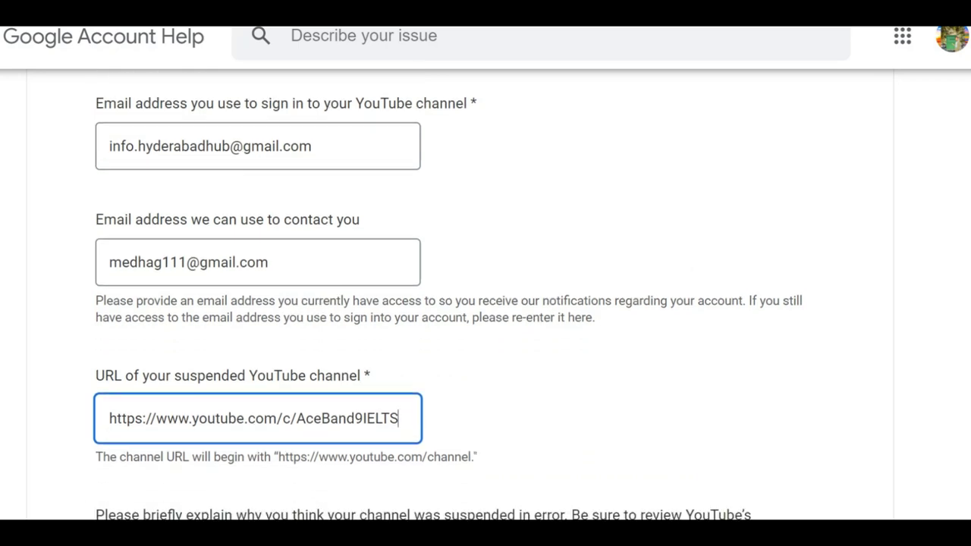
scroll(486, 303, "down", 2)
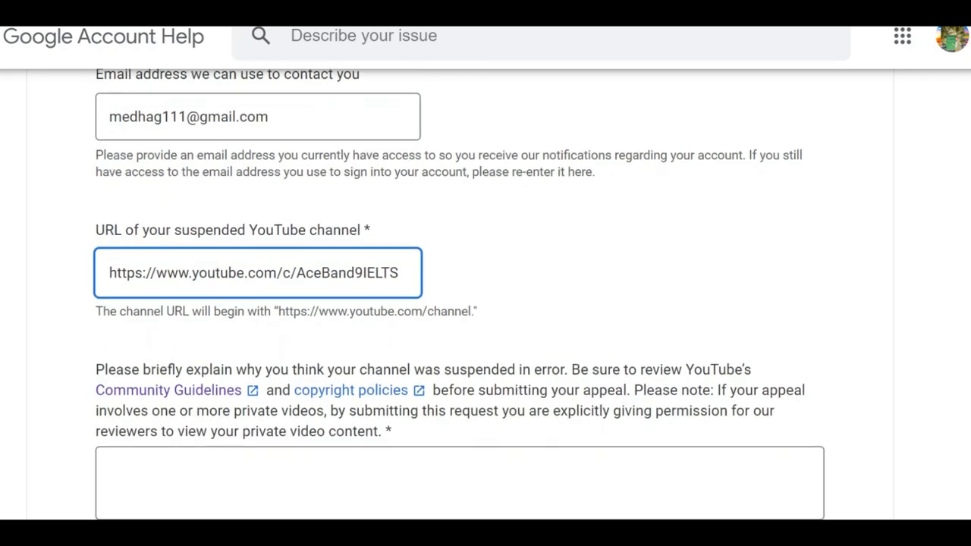
scroll(485, 304, "down", 1)
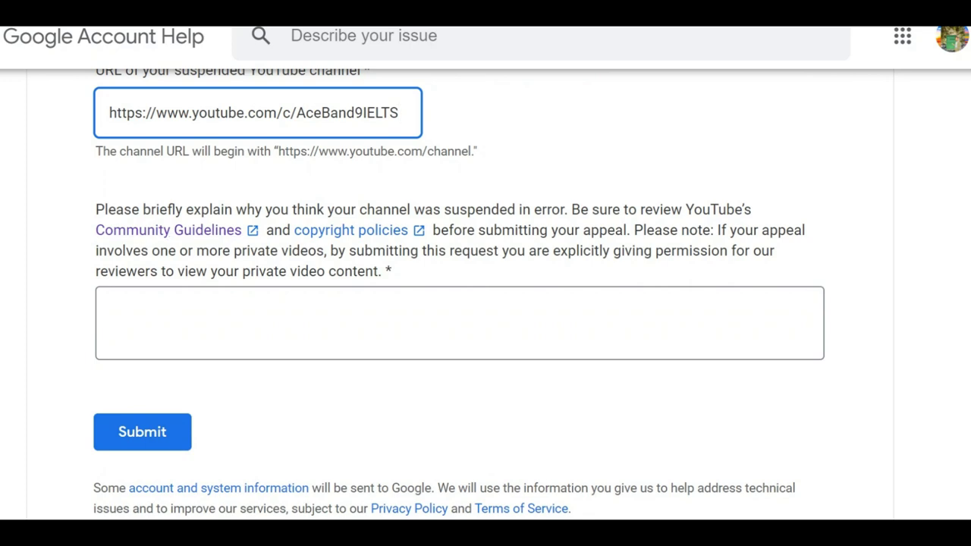
Highlight the explanation instructions and zoom the page in with Ctrl+Plus.
left_click_drag(392, 272, 96, 209)
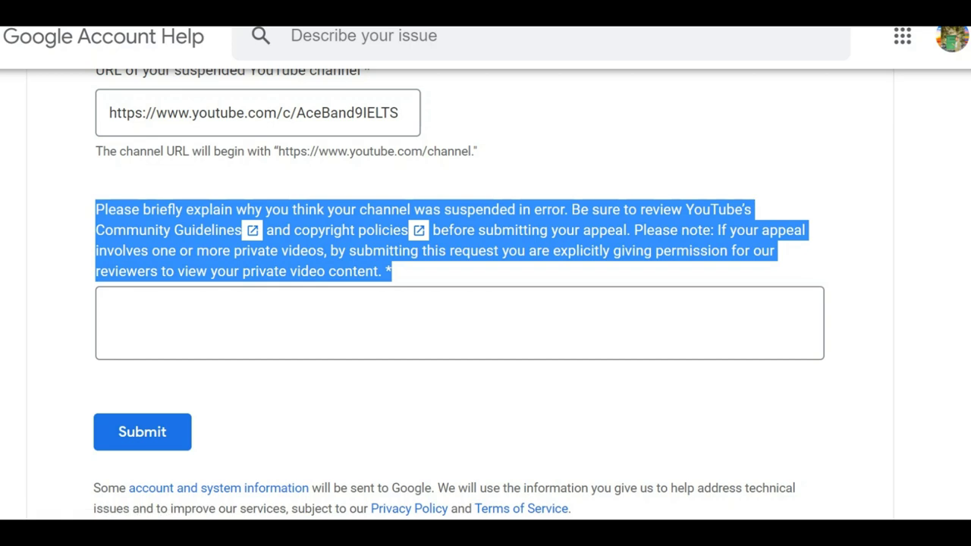
key("ctrl+plus")
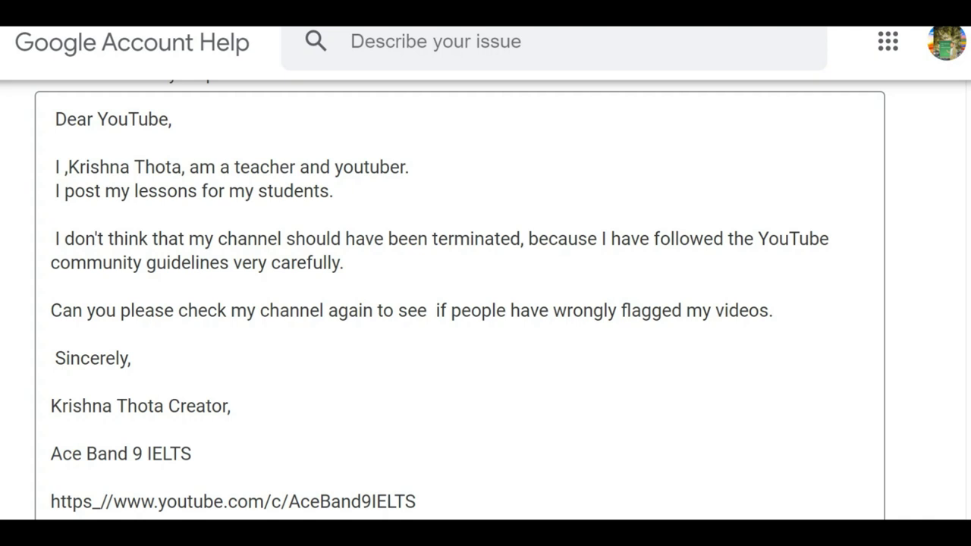
Open the YouTube Support conversation in Gmail and scroll into it.
left_click(51, 502)
scroll(486, 304, "down", 3)
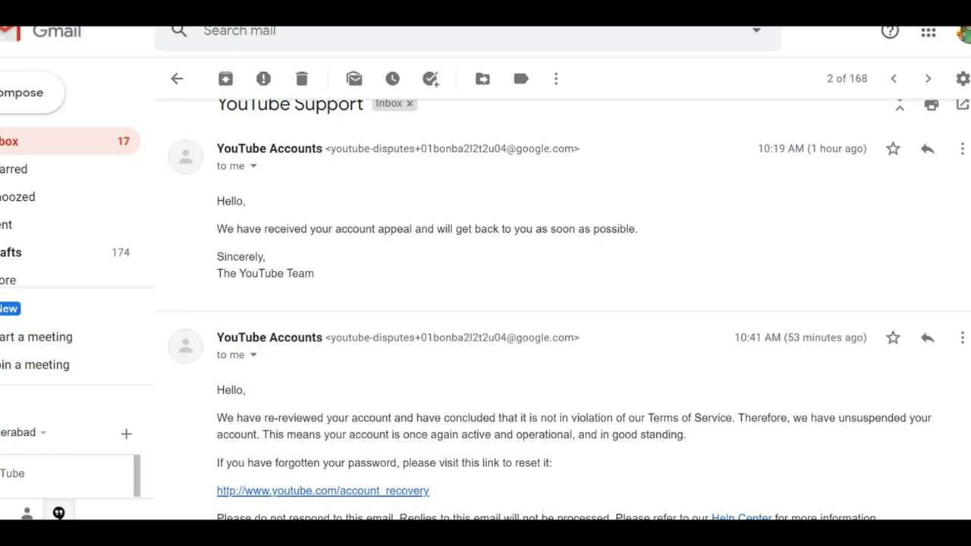
Scroll through the YouTube Accounts replies in the Support thread.
scroll(562, 303, "down", 1)
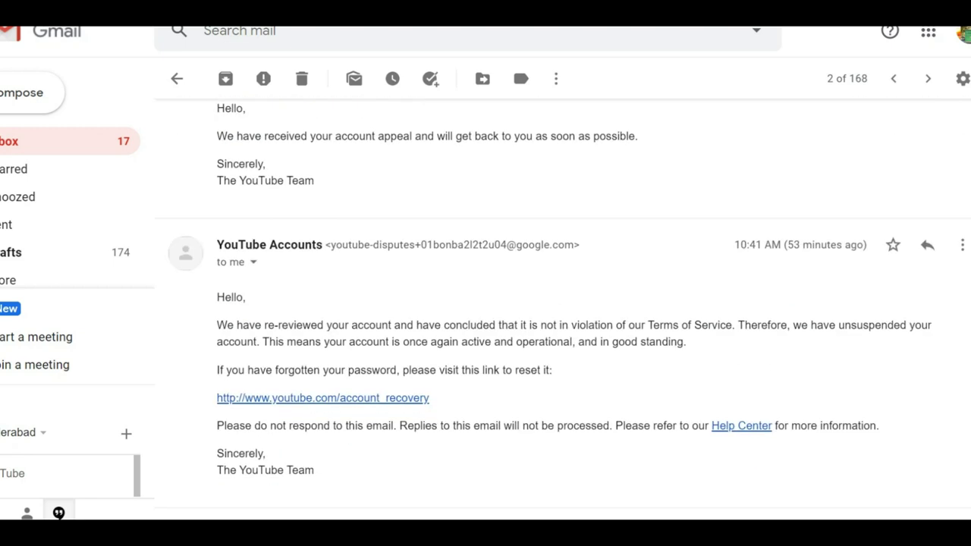
scroll(561, 303, "up", 1)
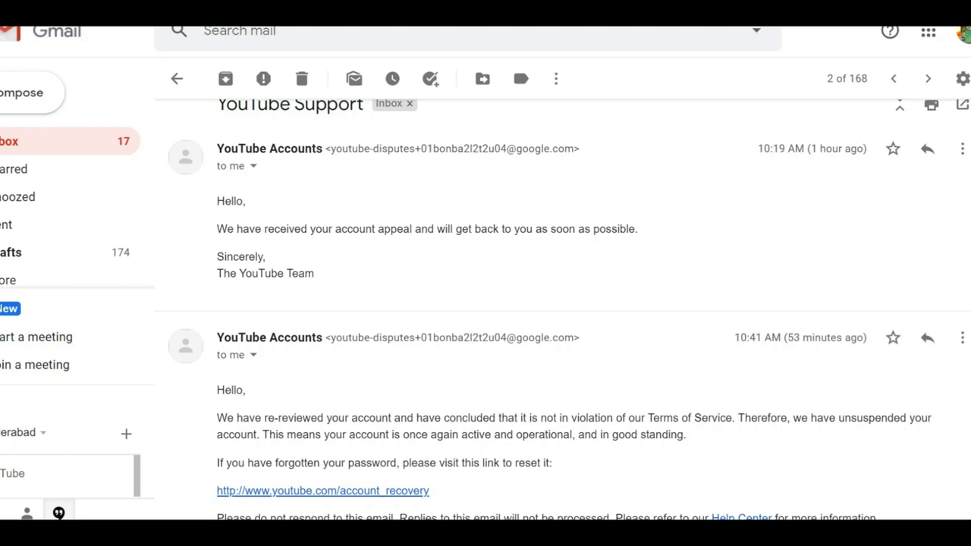
scroll(562, 304, "down", 2)
scroll(562, 303, "down", 2)
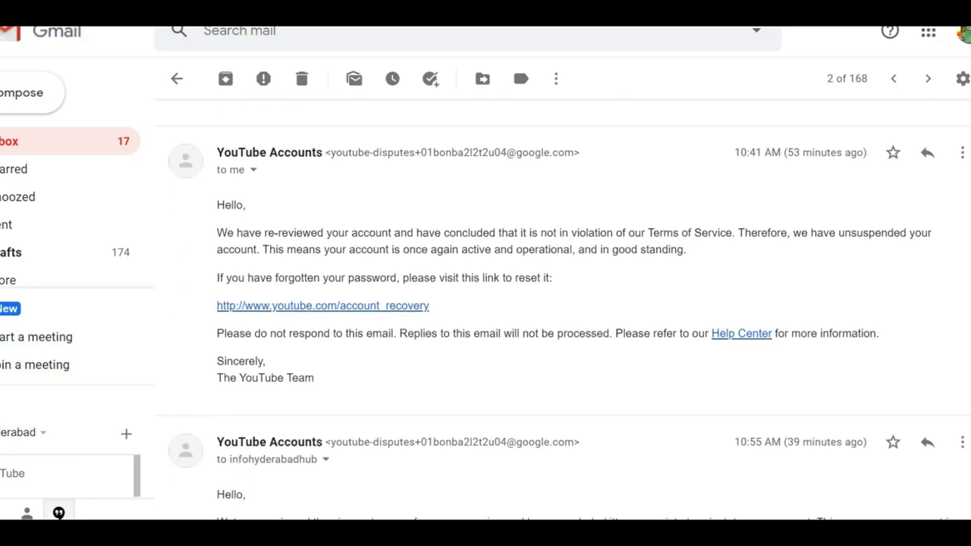
scroll(561, 304, "down", 2)
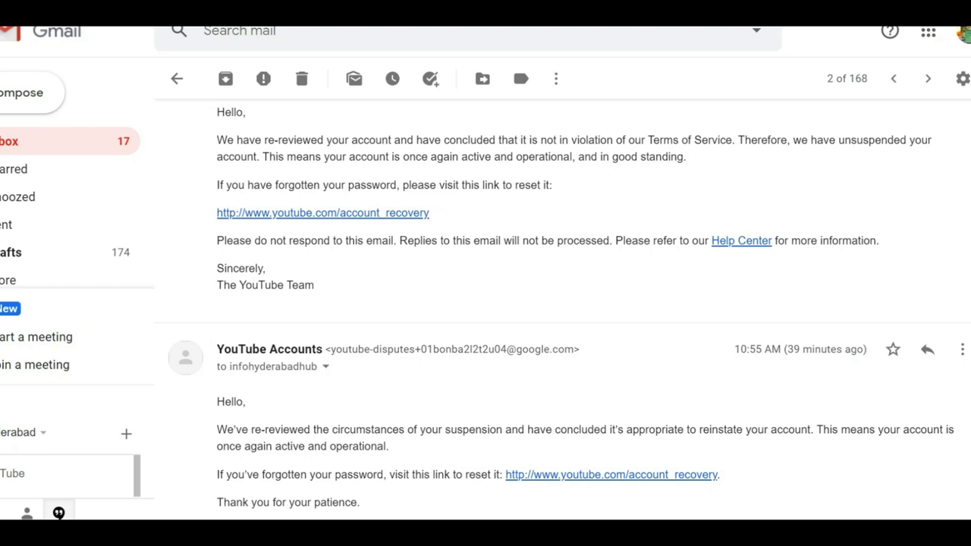
Highlight 'unsuspended' and the reinstatement message, zooming in with Ctrl+Plus.
left_click_drag(839, 139, 907, 140)
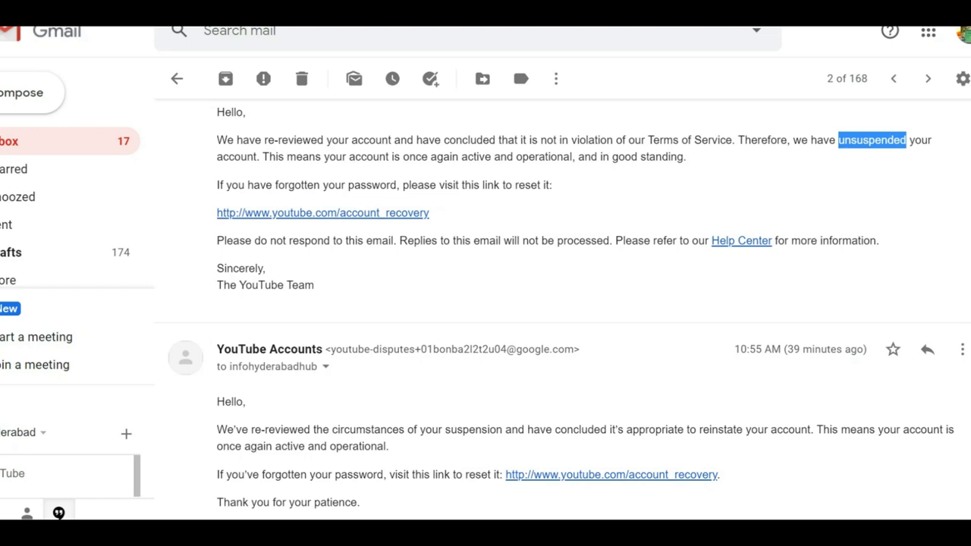
key("ctrl+plus")
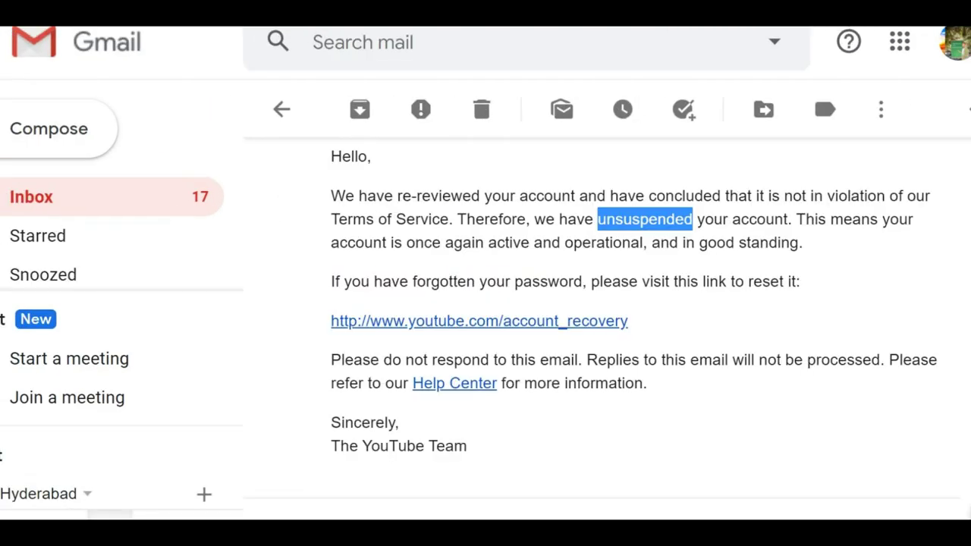
left_click_drag(471, 447, 460, 243)
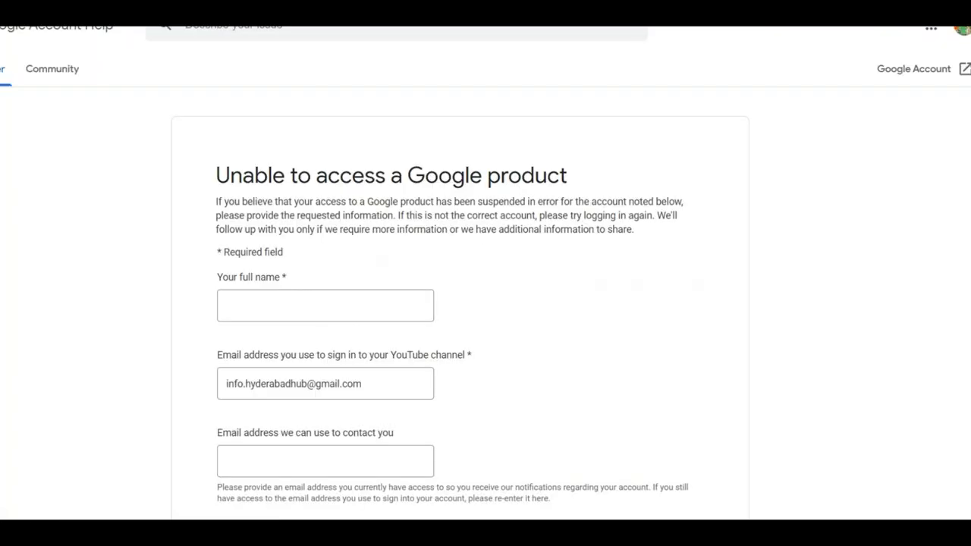
Scroll through the 'Unable to access a Google product' form's fields.
scroll(460, 304, "down", 2)
scroll(460, 304, "down", 2)
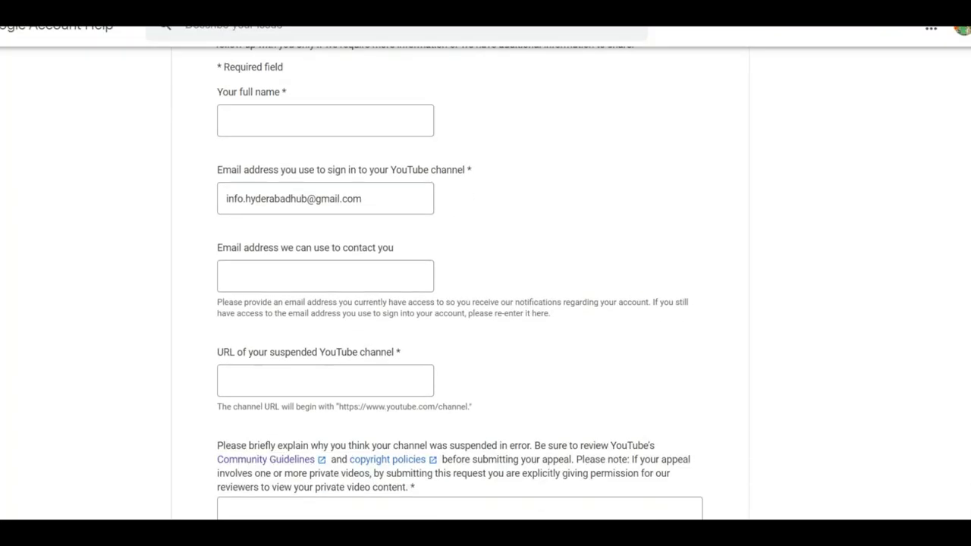
scroll(460, 303, "down", 2)
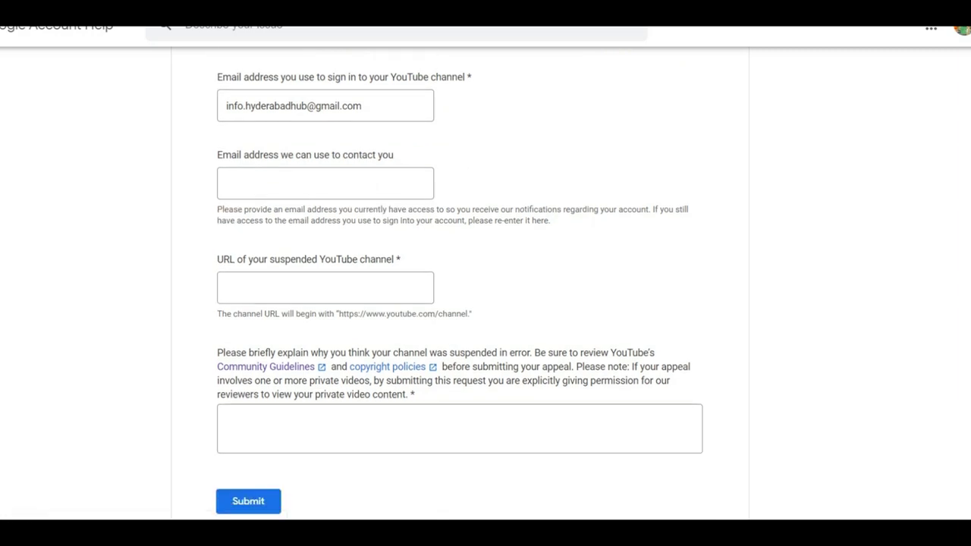
scroll(485, 283, "up", 6)
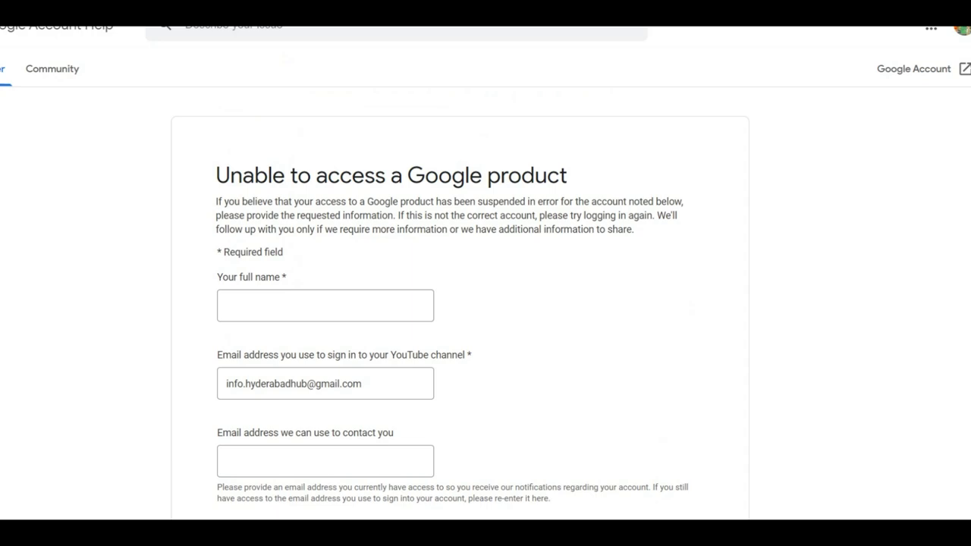
Place the cursor in the 'Your full name' box and look over the remaining fields.
left_click(325, 306)
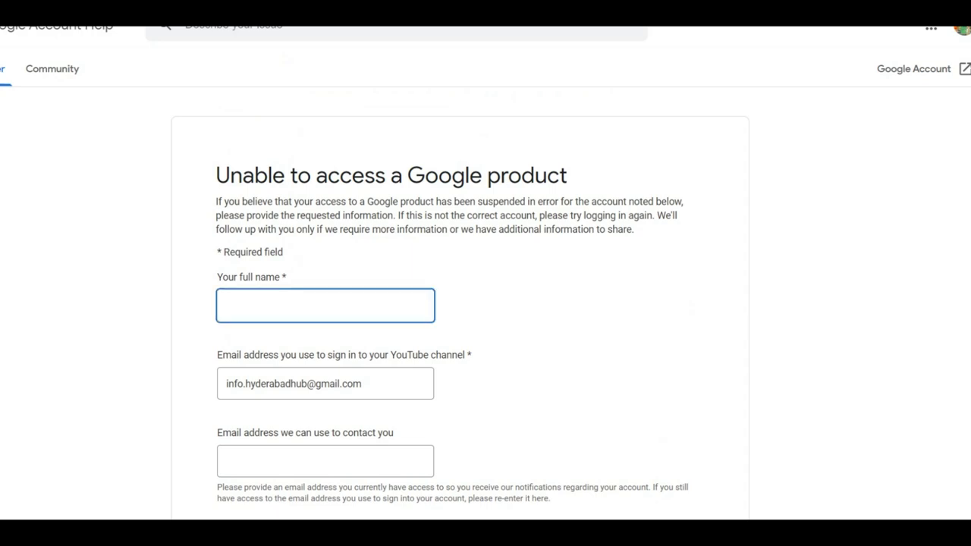
scroll(485, 303, "down", 2)
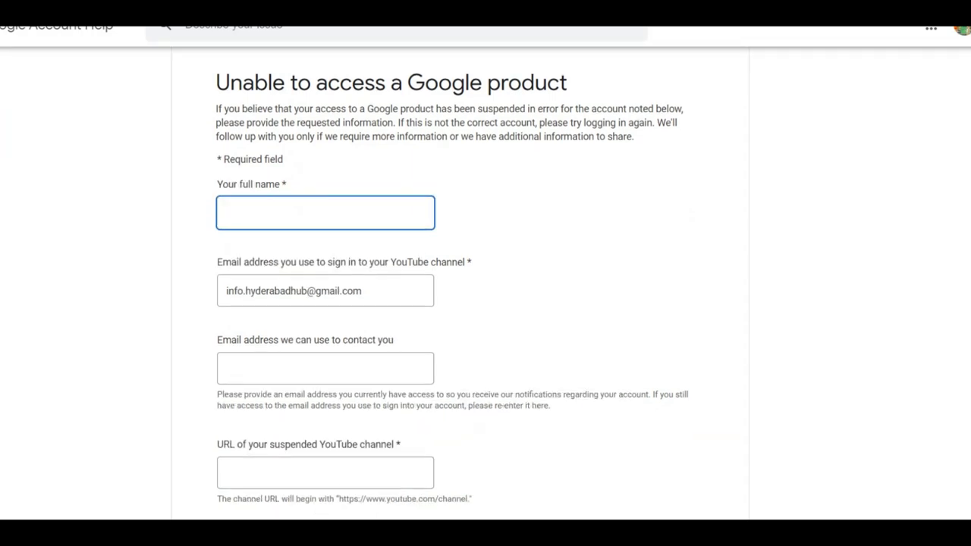
scroll(485, 303, "down", 2)
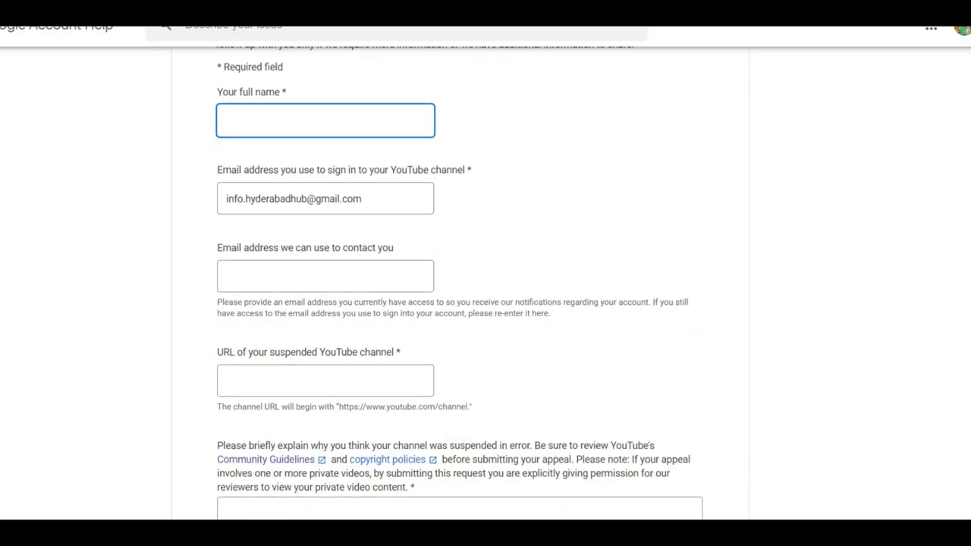
scroll(485, 303, "down", 2)
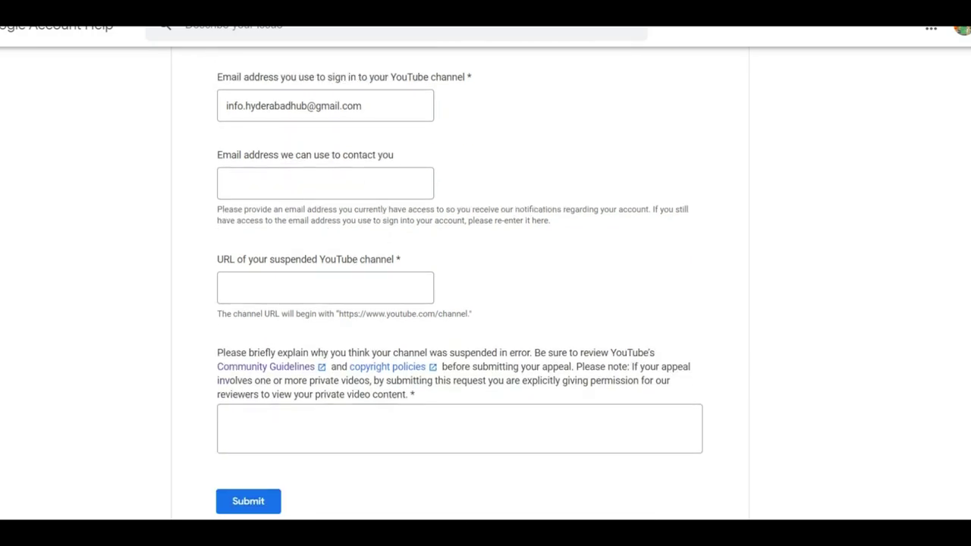
scroll(486, 303, "up", 4)
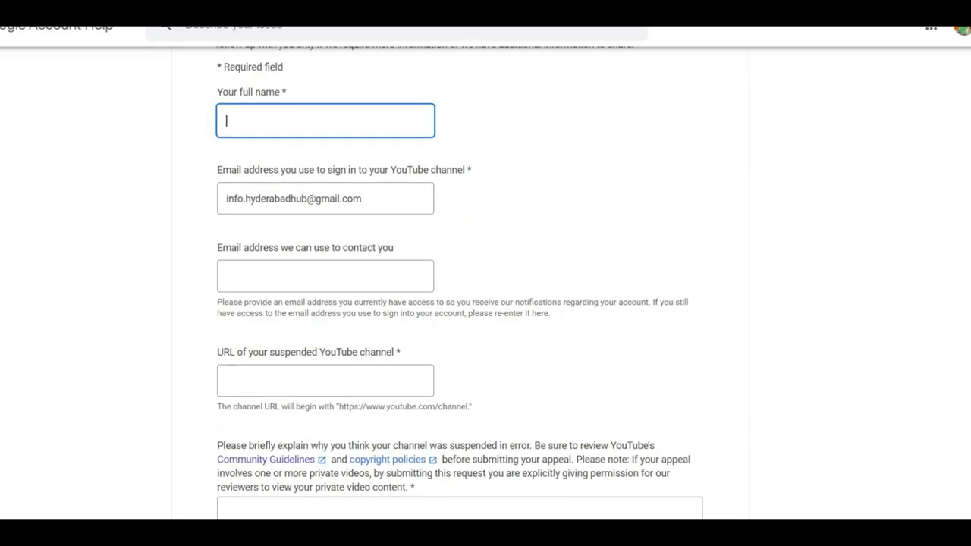
scroll(485, 303, "down", 2)
Type the full name and a contact e-mail address into the form.
left_click(325, 276)
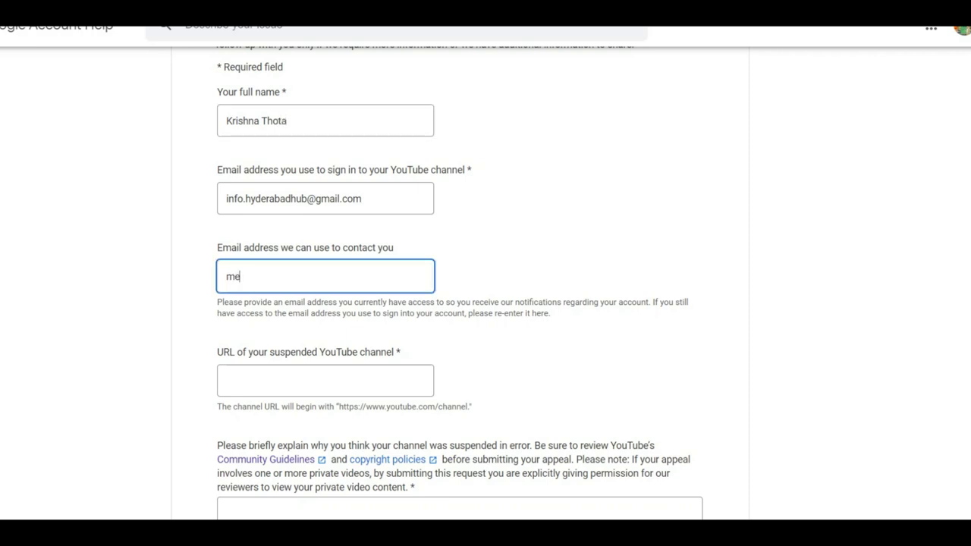
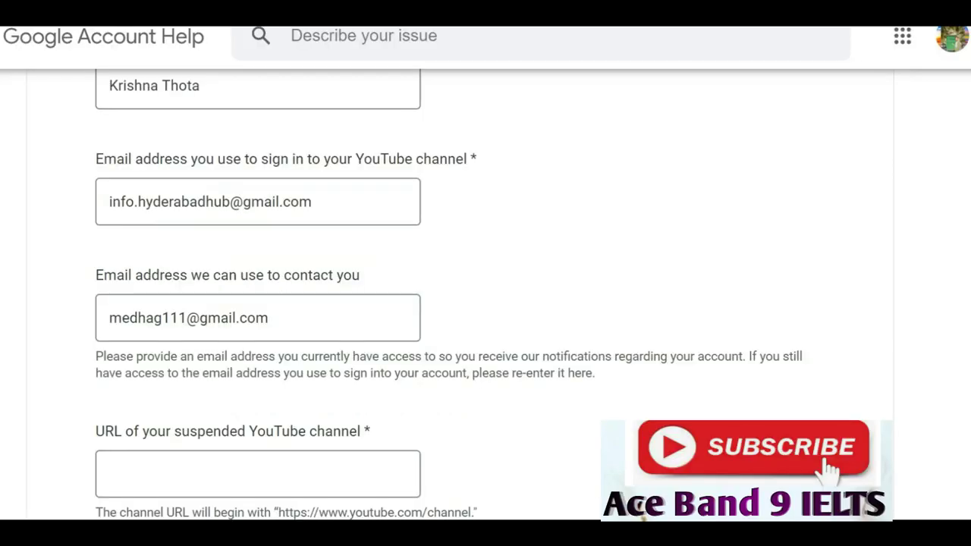
left_click(258, 474)
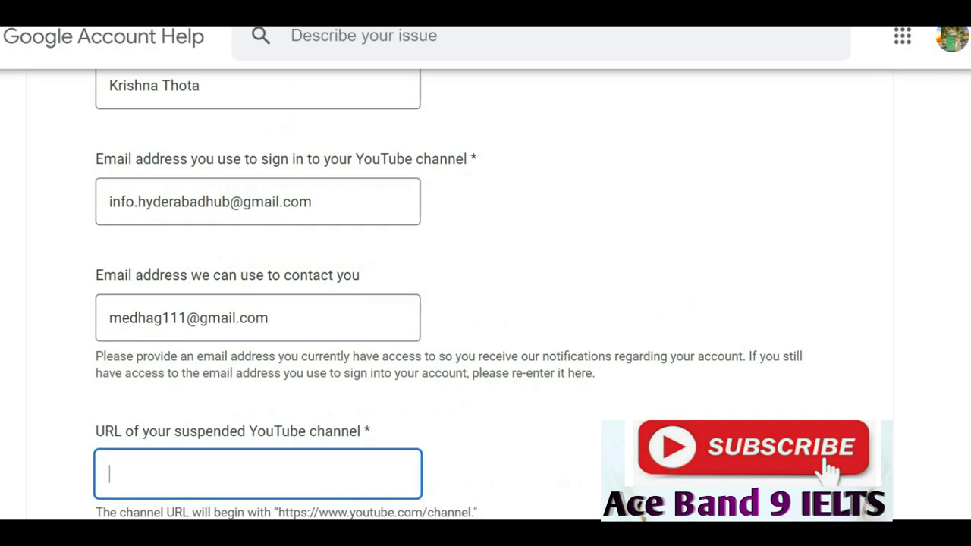
type("https://www.youtube.com/c/AceBand9IELTS")
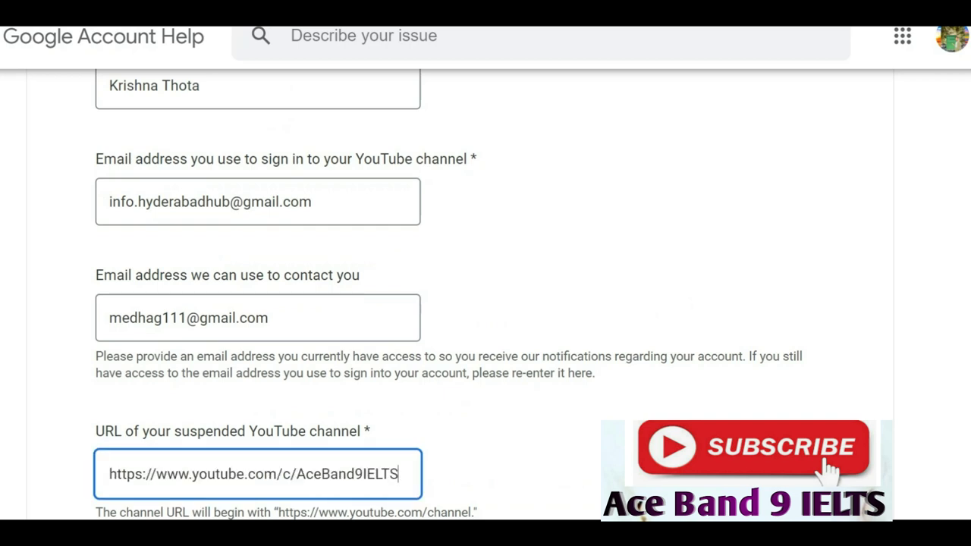
scroll(486, 296, "down", 3)
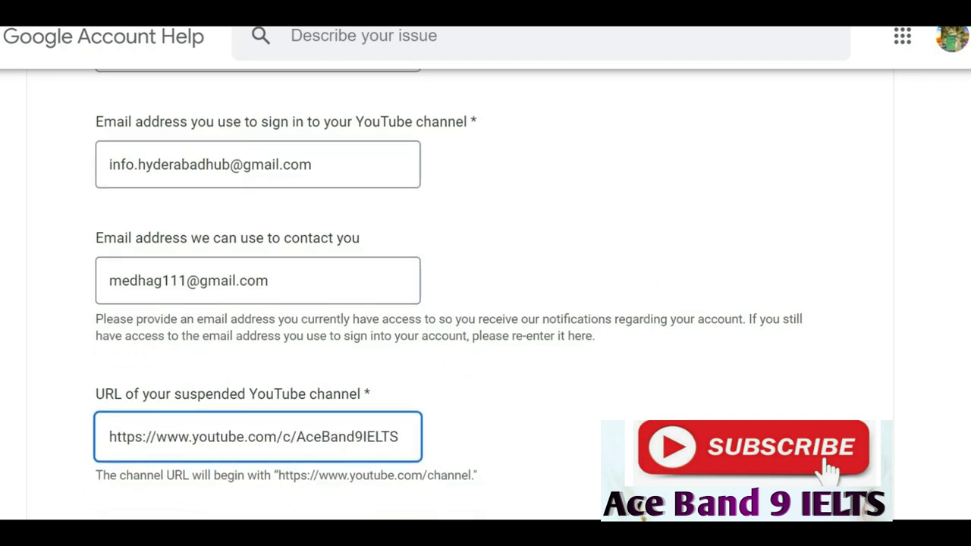
scroll(486, 296, "down", 3)
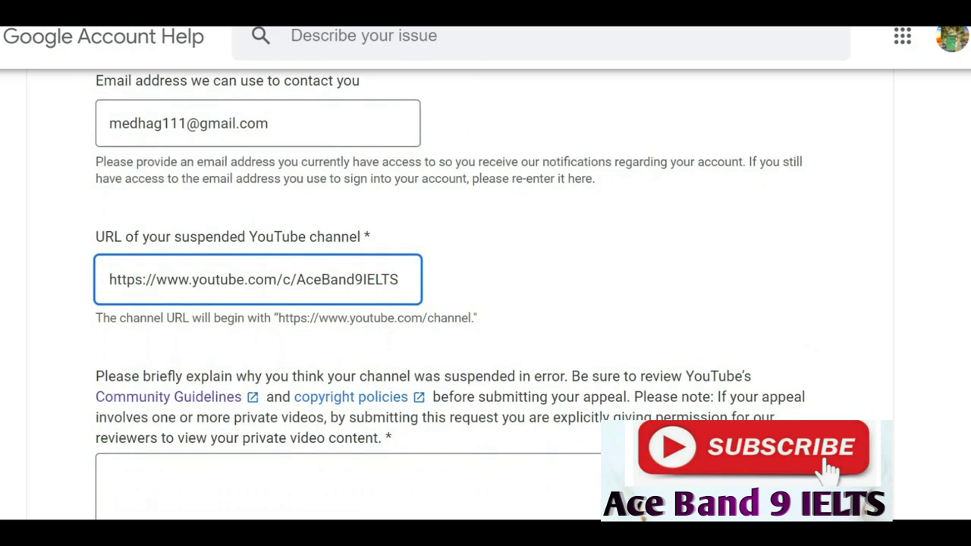
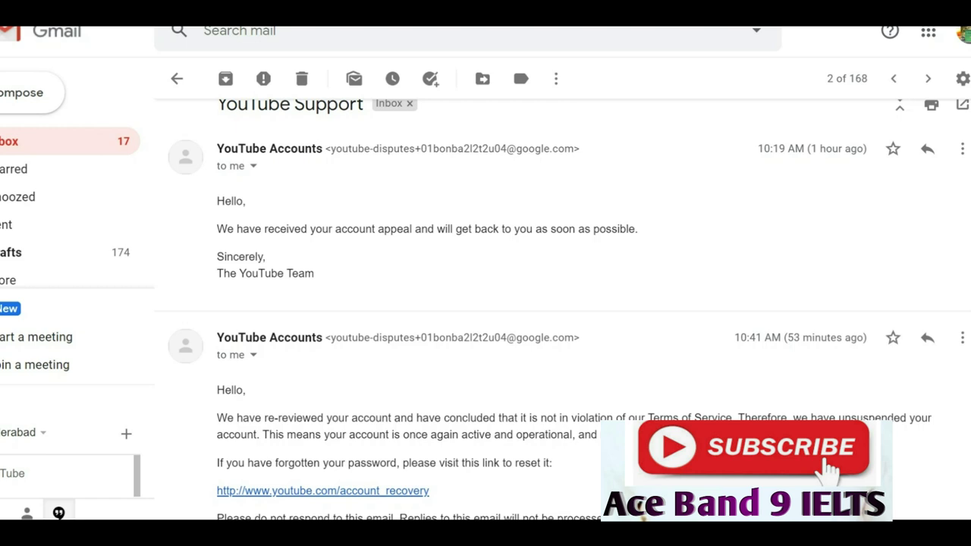
Highlight the word 'unsuspended' in the reinstatement email and zoom the page in.
scroll(561, 303, "down", 1)
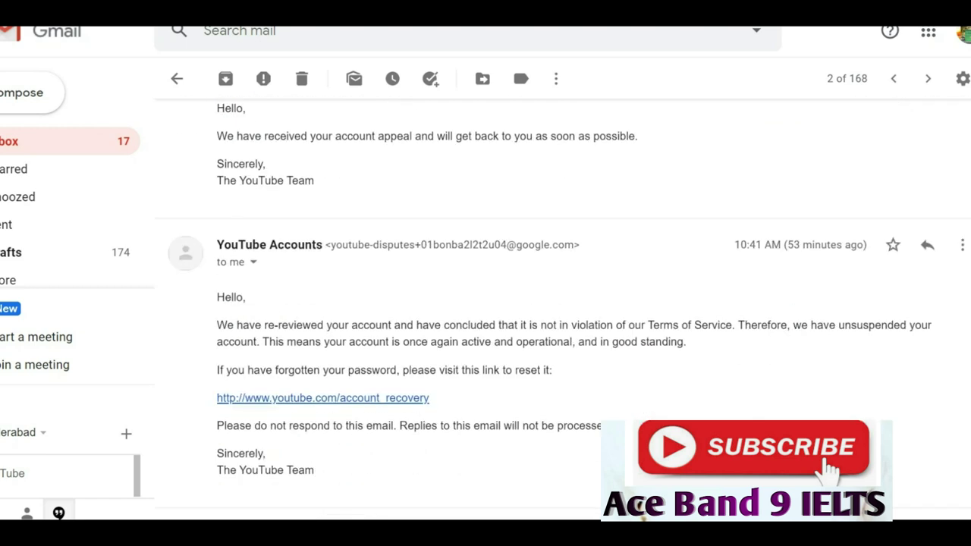
scroll(562, 304, "up", 1)
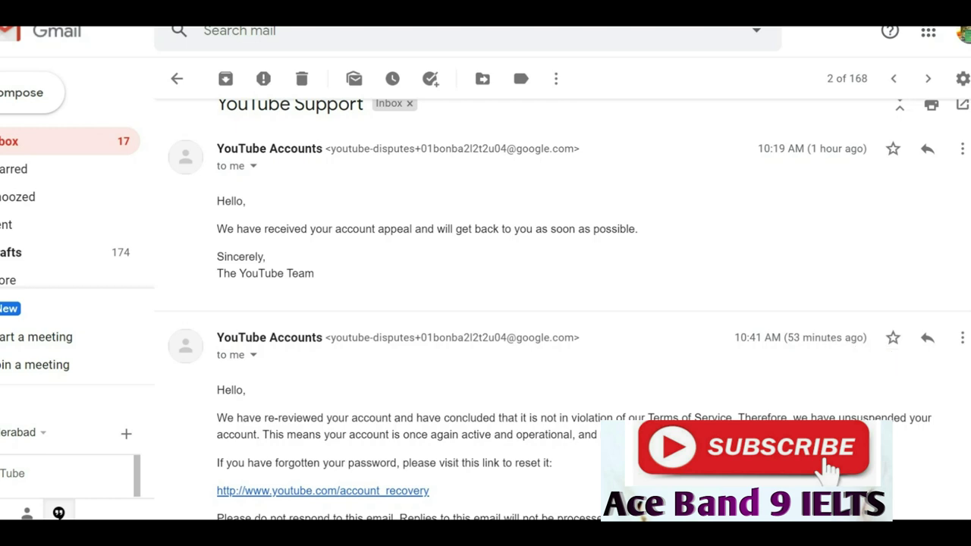
scroll(562, 304, "down", 1)
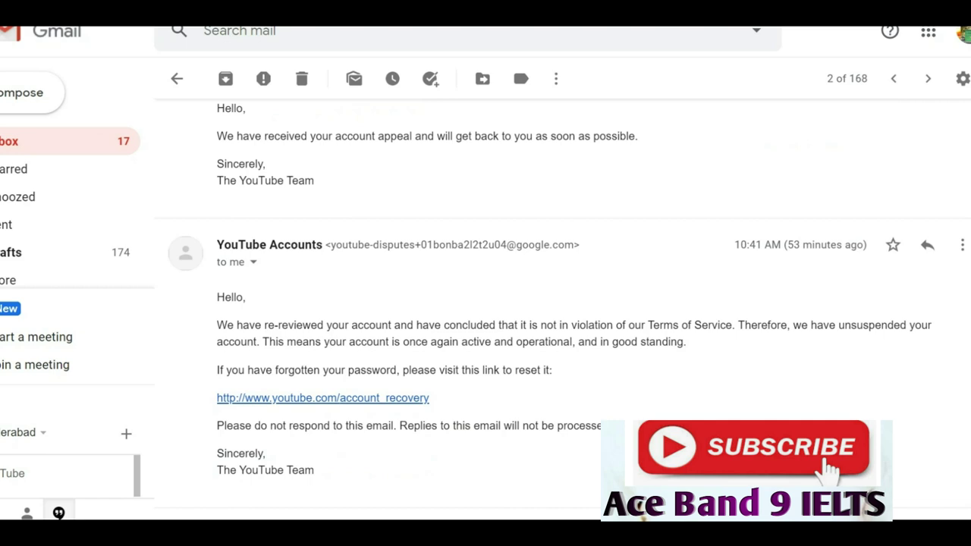
scroll(562, 304, "down", 1)
scroll(562, 304, "down", 1)
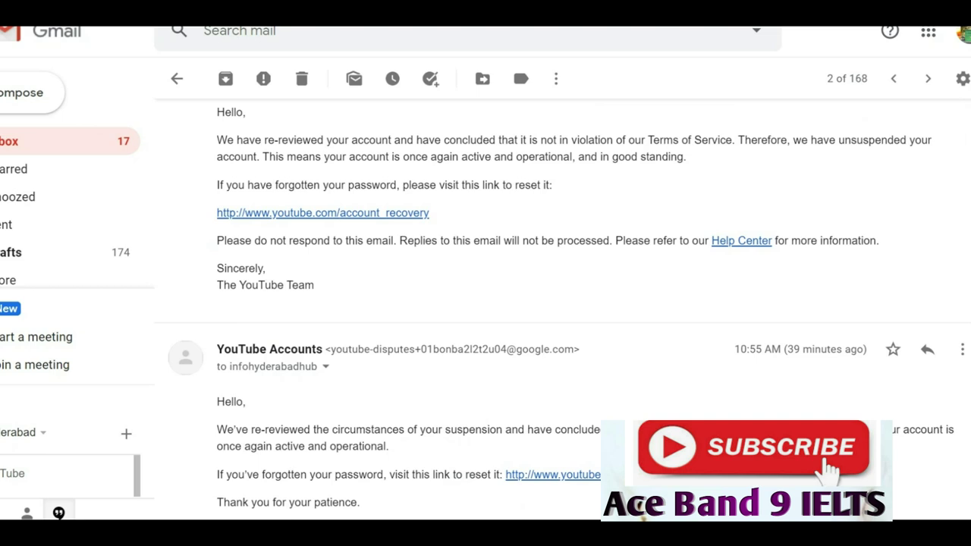
left_click_drag(838, 139, 907, 140)
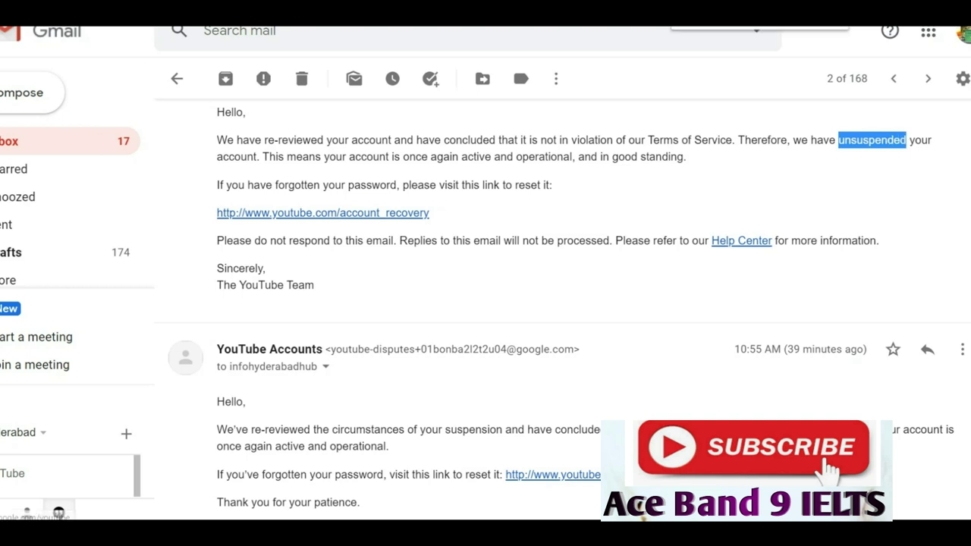
key("ctrl+plus")
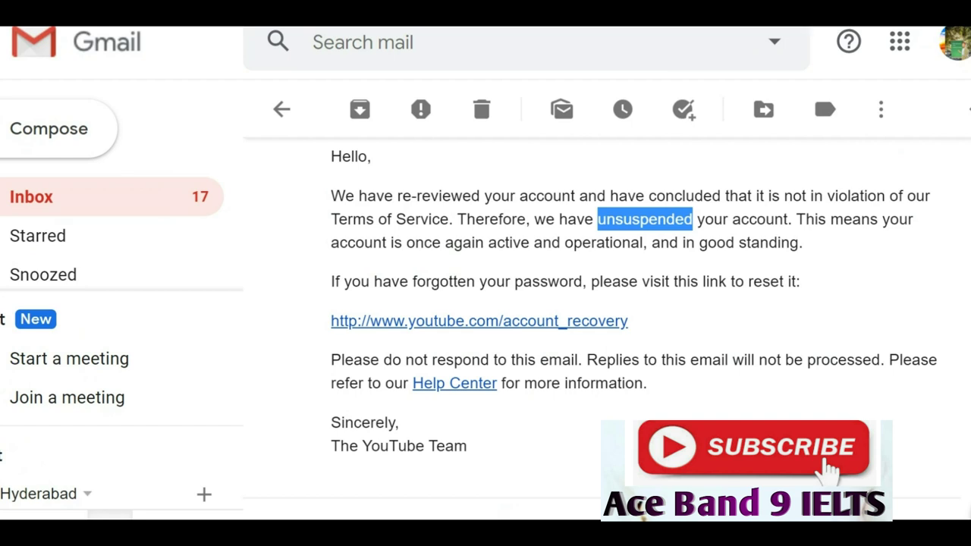
Highlight the 'account is in good standing' sentence in the first reinstatement email.
left_click(822, 89)
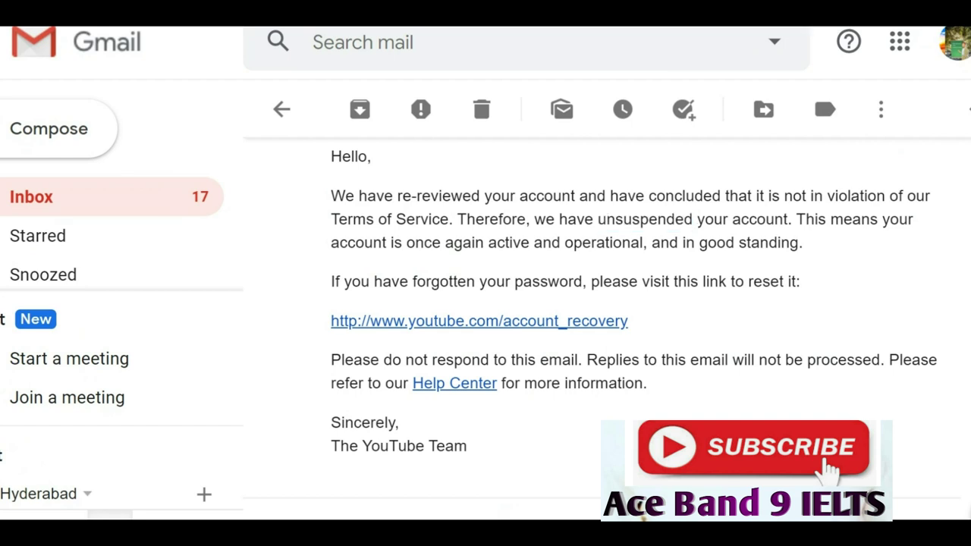
left_click_drag(467, 447, 463, 243)
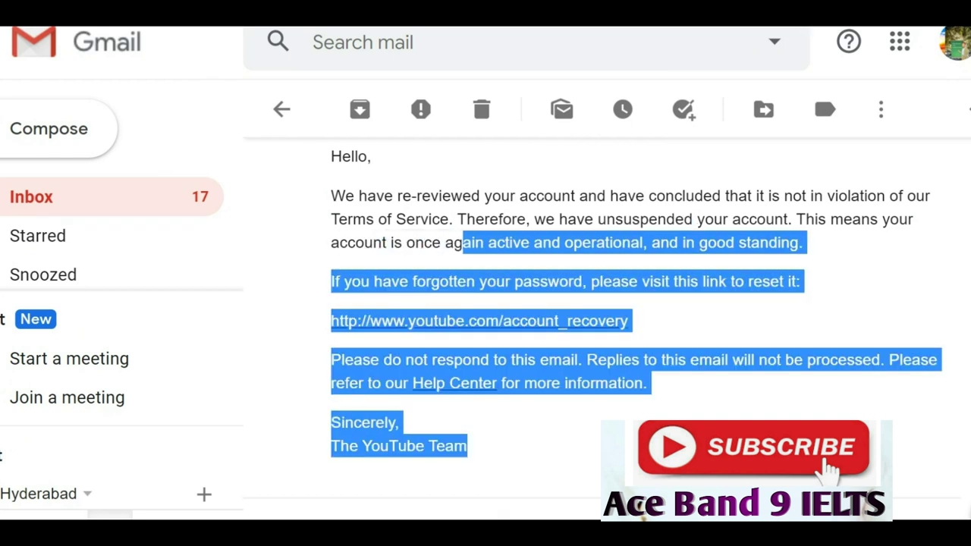
left_click_drag(795, 219, 802, 243)
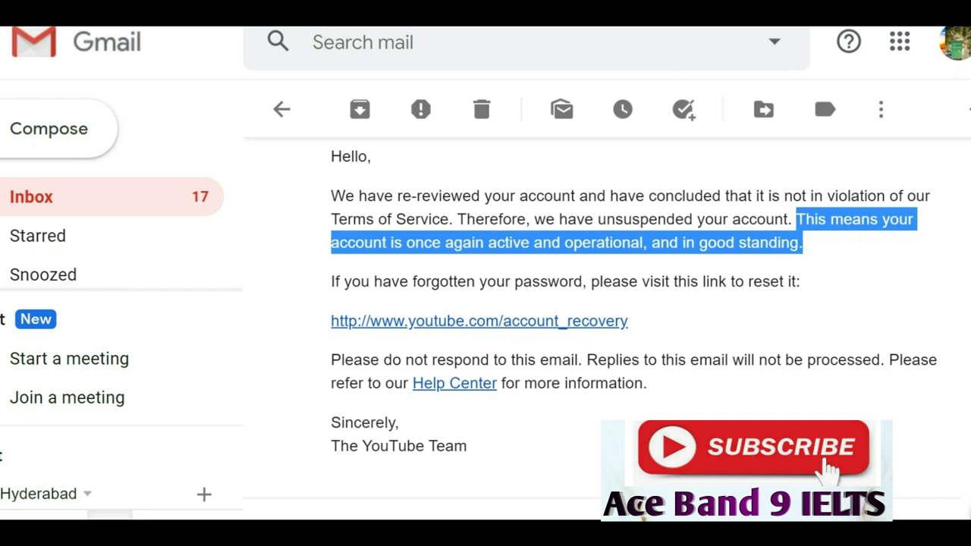
Highlight the 'once again active and operational' sentence in the later reinstatement email.
scroll(607, 303, "down", 1)
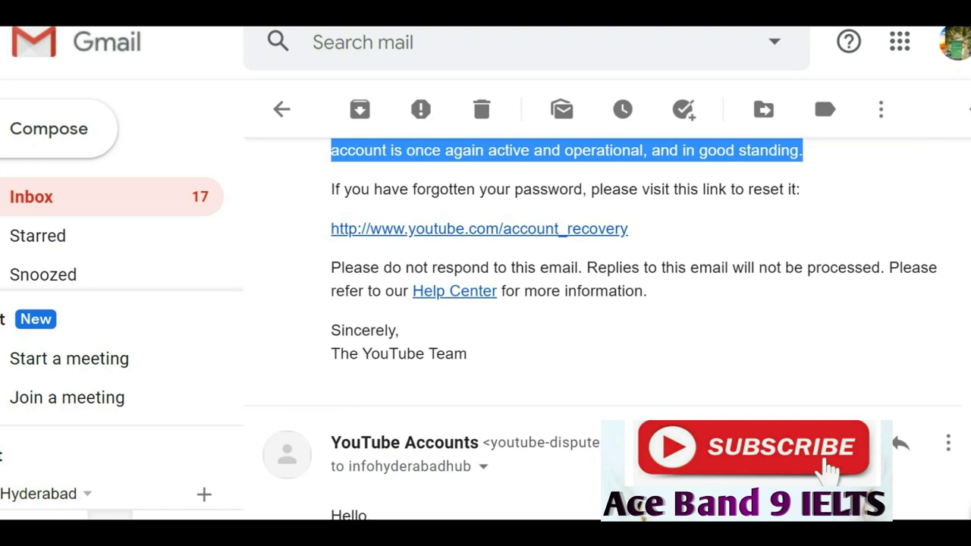
scroll(607, 304, "down", 1)
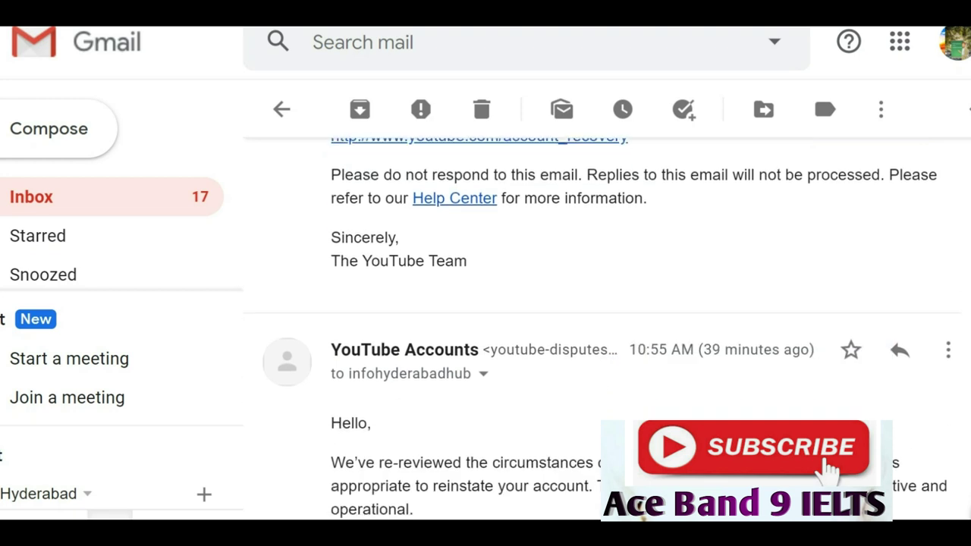
scroll(607, 304, "down", 1)
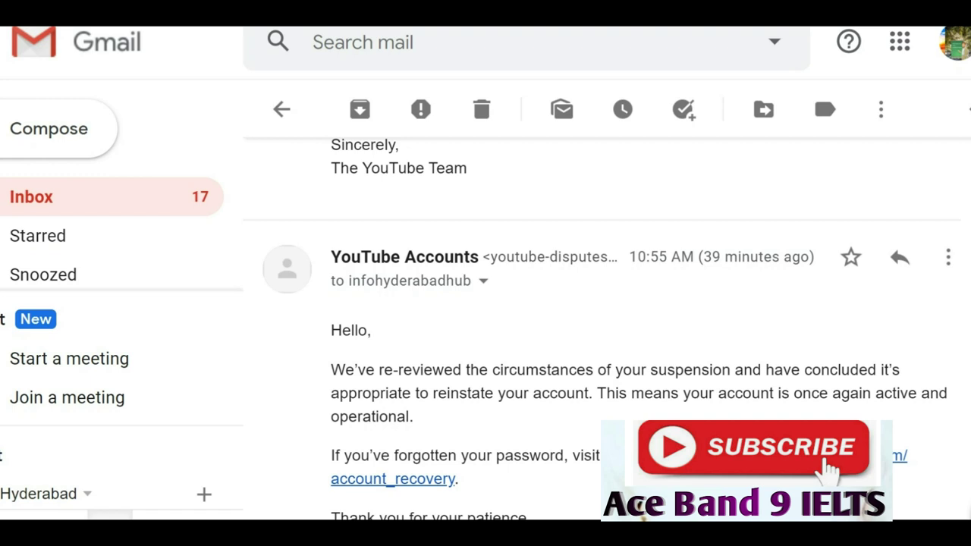
scroll(608, 304, "down", 1)
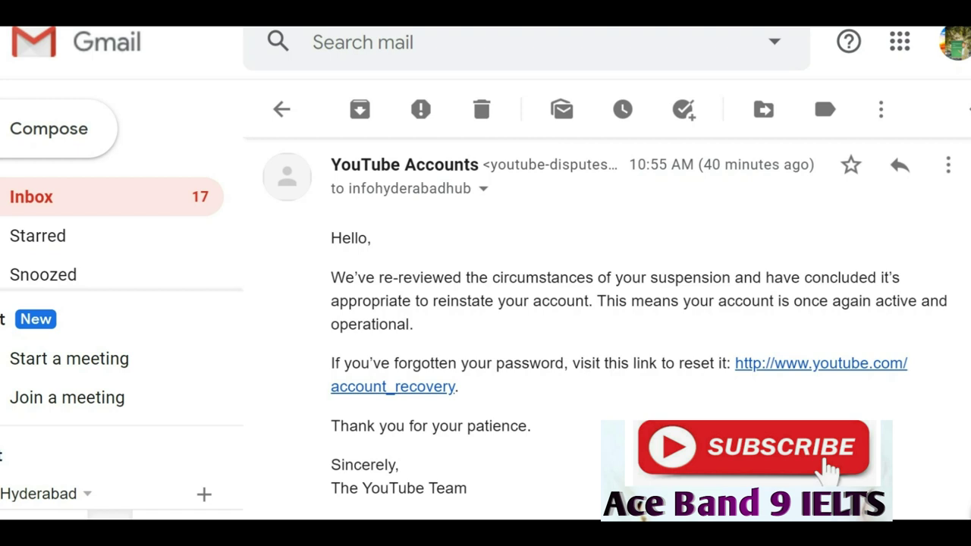
scroll(607, 326, "down", 1)
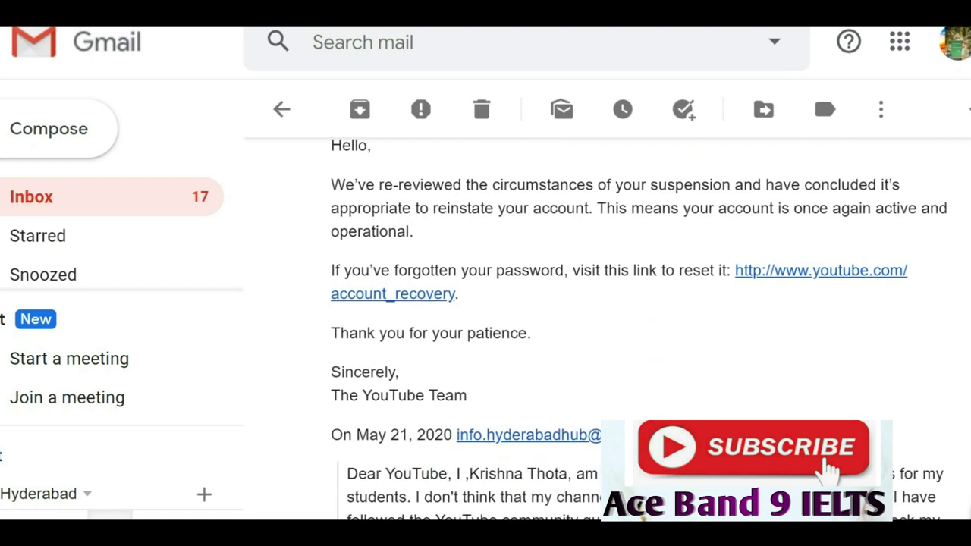
scroll(607, 326, "up", 1)
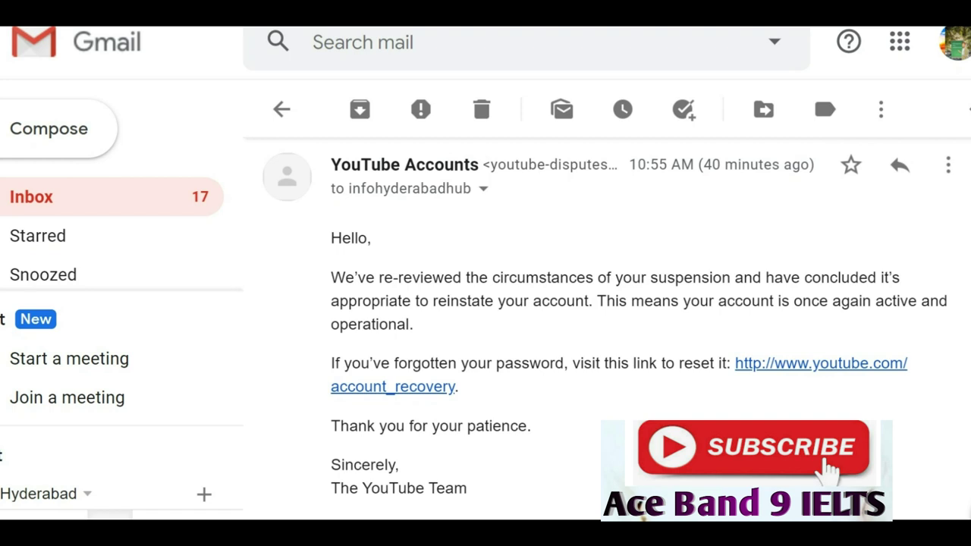
left_click_drag(598, 300, 413, 324)
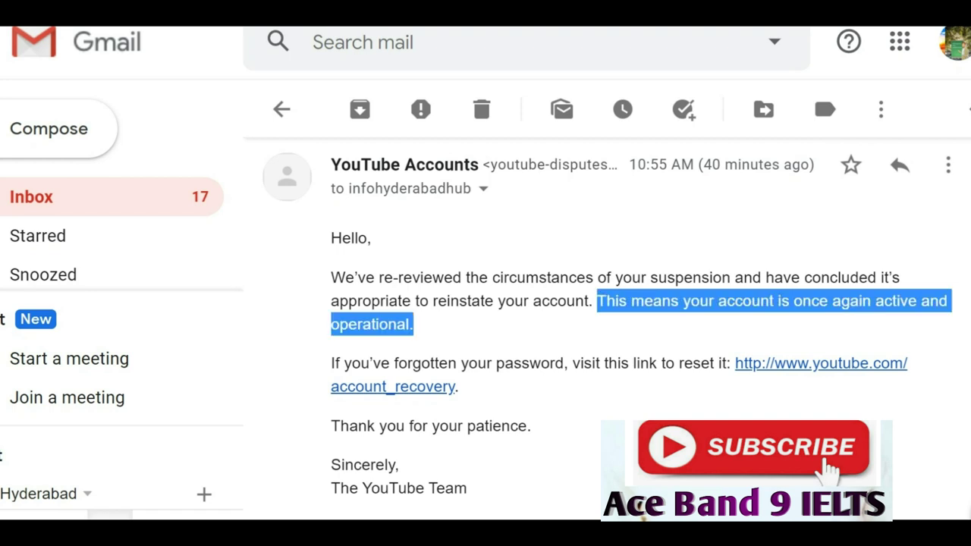
scroll(607, 326, "down", 2)
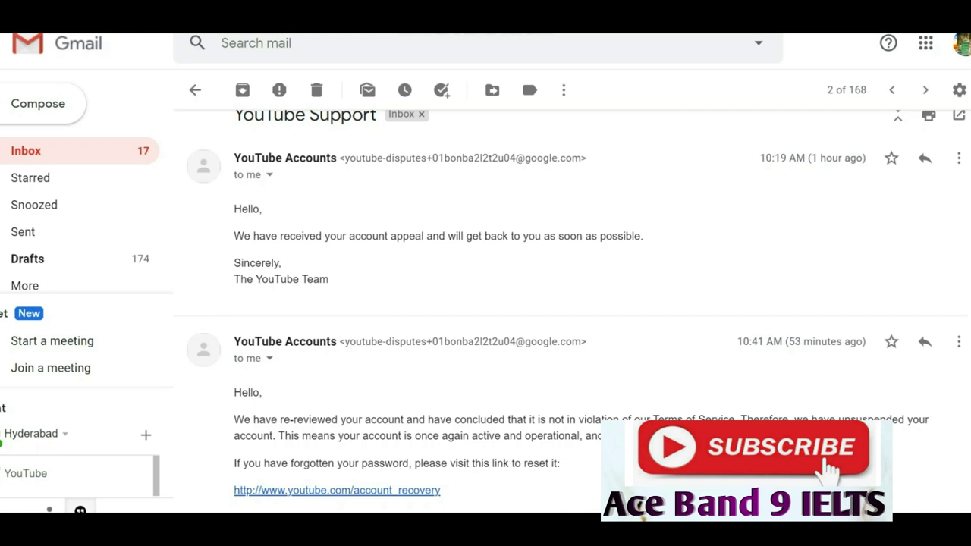
Highlight 'unsuspended' in the second reinstatement message and zoom the page in.
scroll(577, 311, "down", 2)
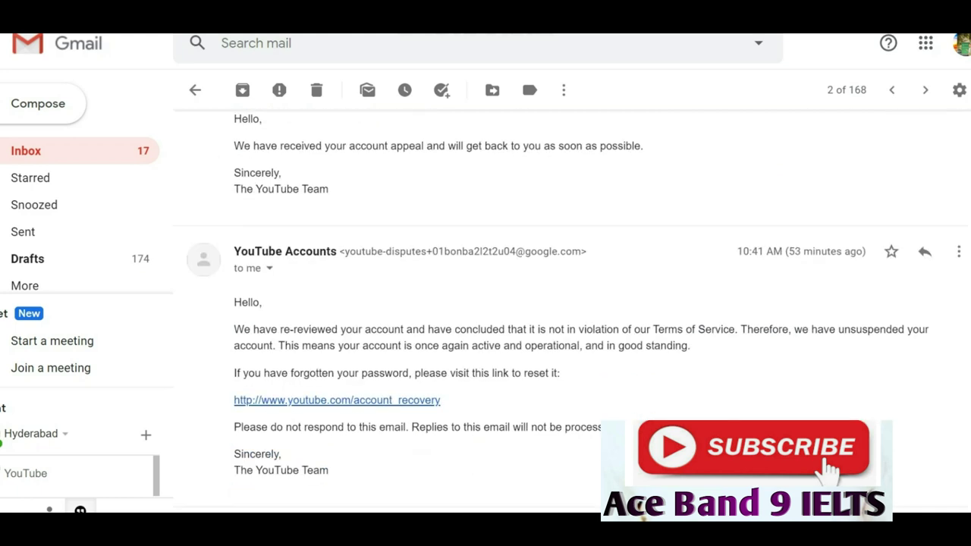
scroll(576, 311, "up", 2)
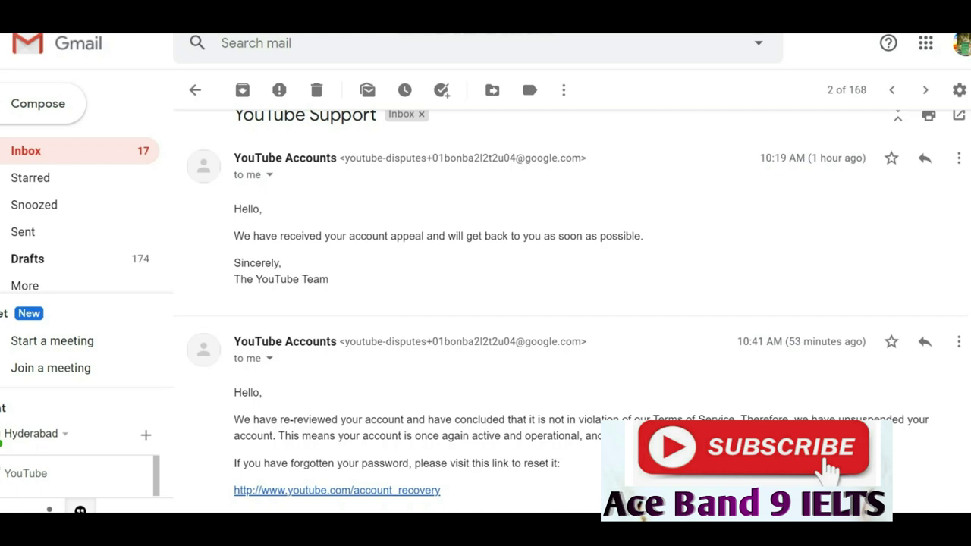
scroll(572, 305, "down", 5)
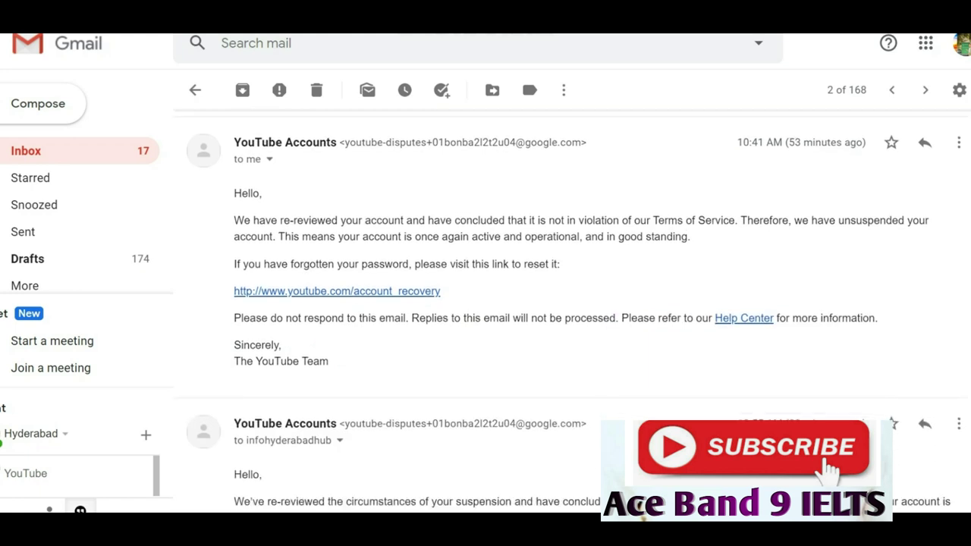
scroll(571, 305, "down", 2)
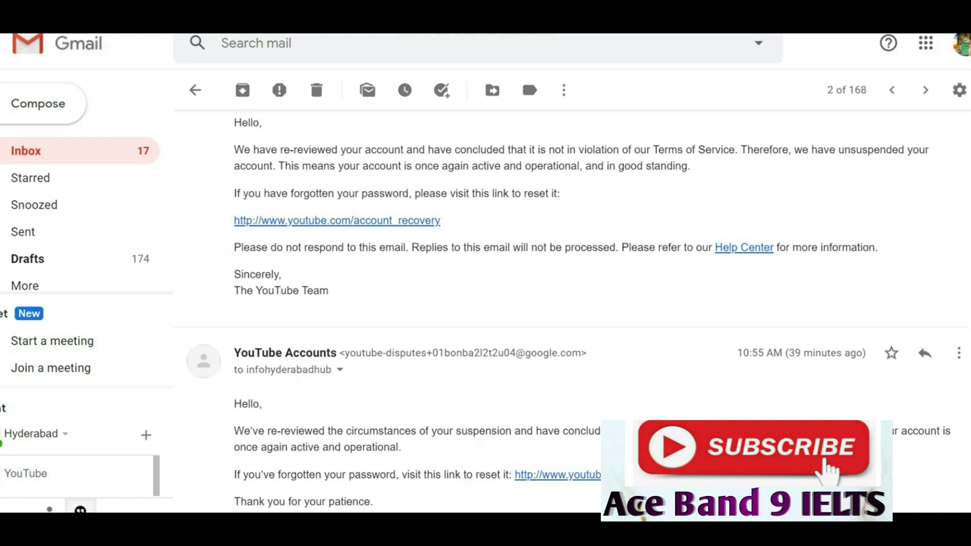
left_click_drag(837, 149, 905, 149)
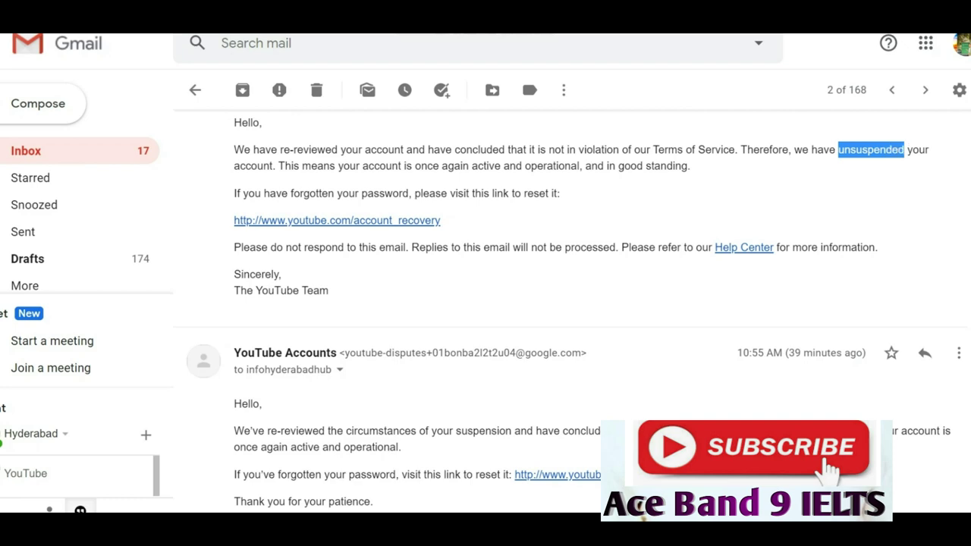
key("ctrl+plus")
key("ctrl+plus")
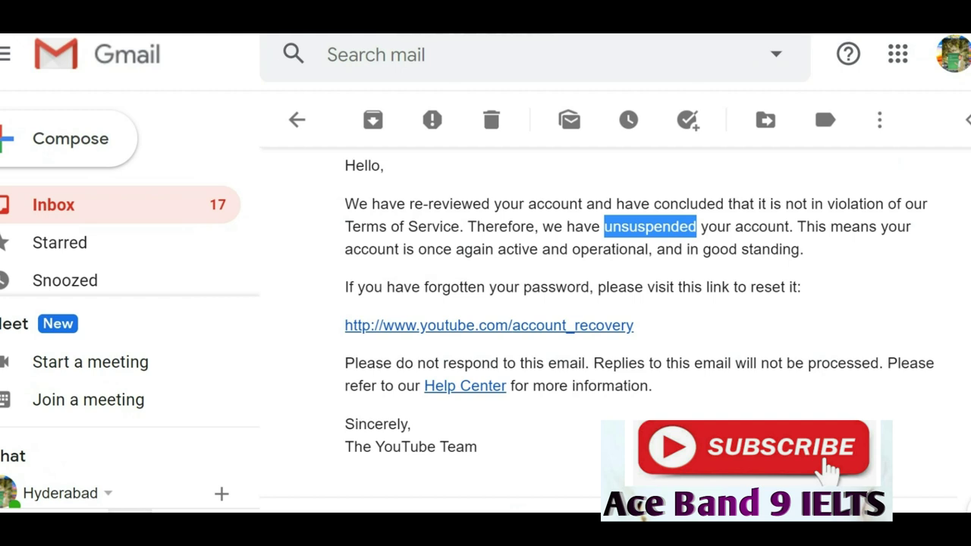
Highlight the email's closing and its 'account is in good standing' sentence.
left_click_drag(477, 447, 473, 249)
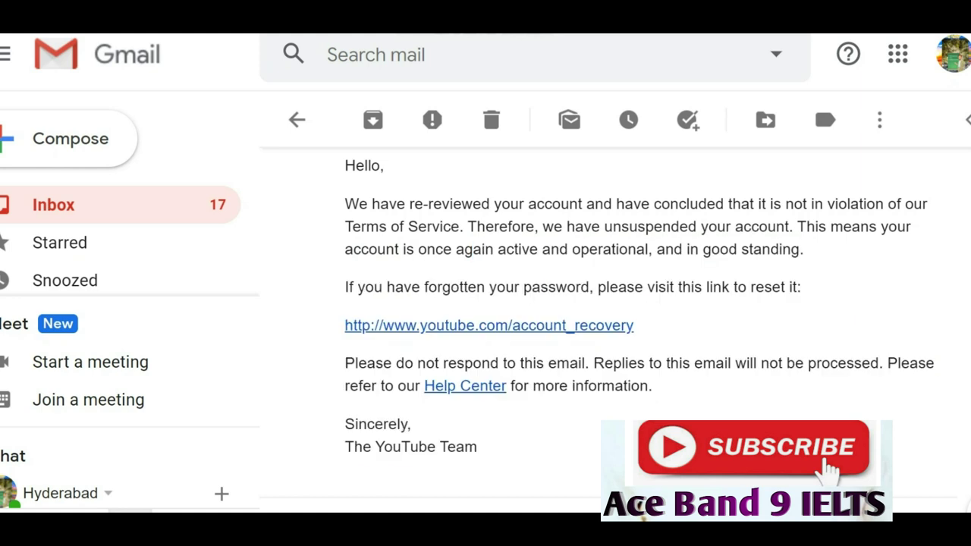
left_click_drag(798, 226, 803, 248)
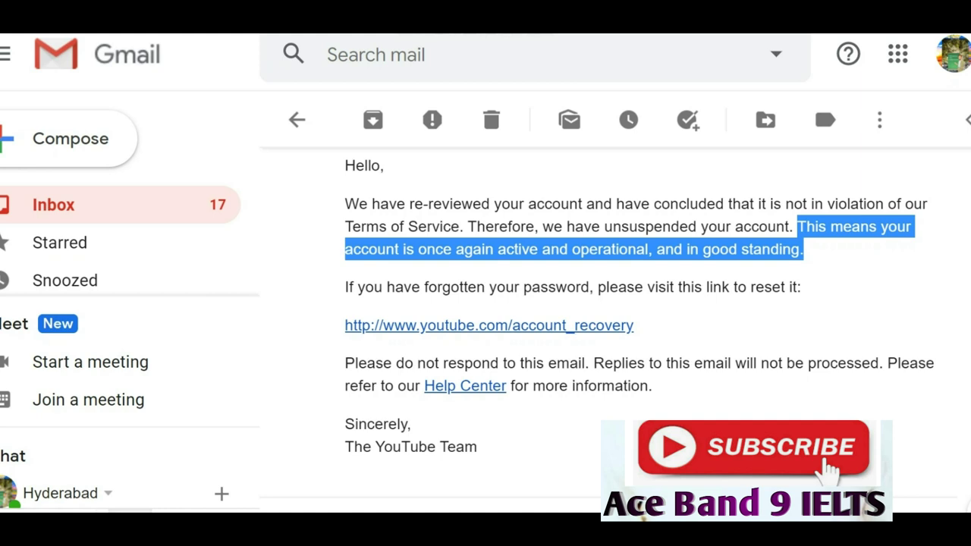
scroll(823, 100, "down", 3)
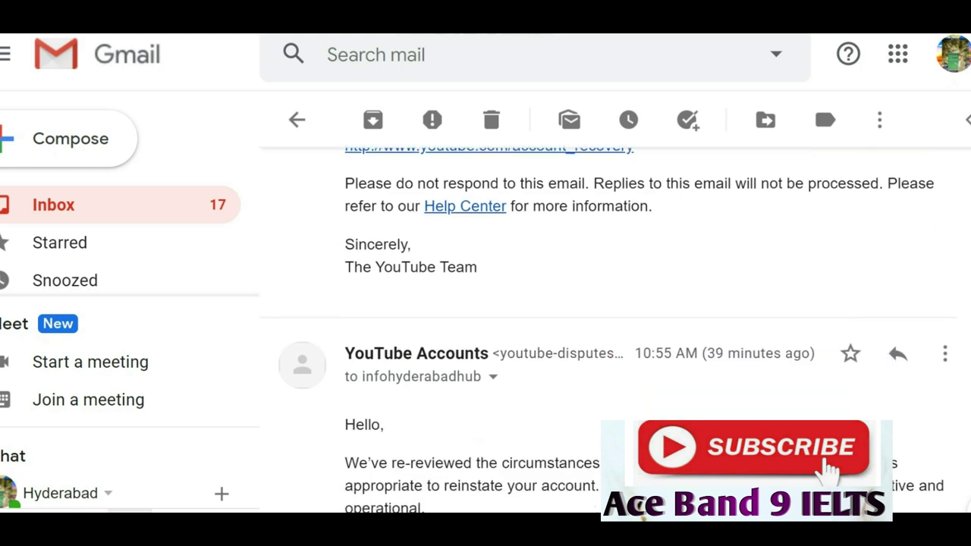
scroll(608, 326, "down", 1)
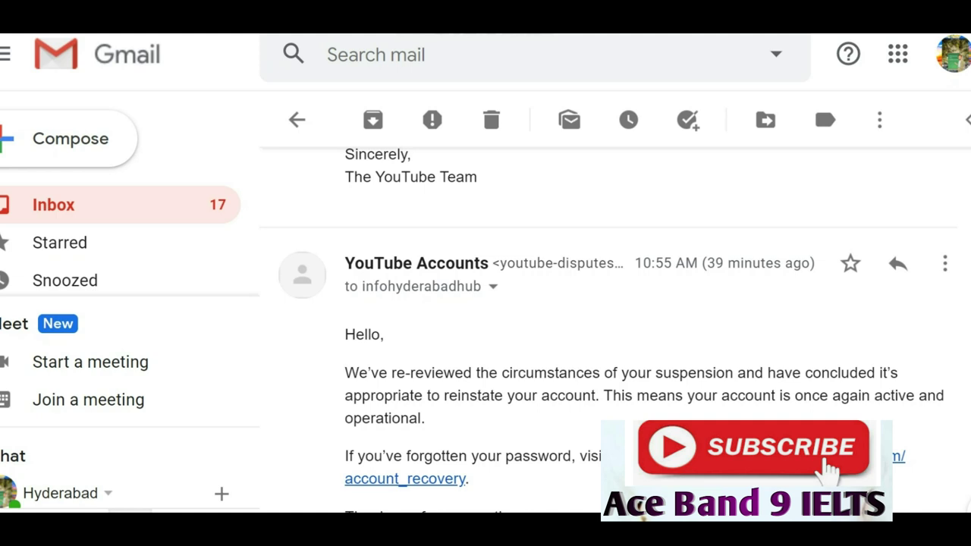
scroll(607, 334, "down", 1)
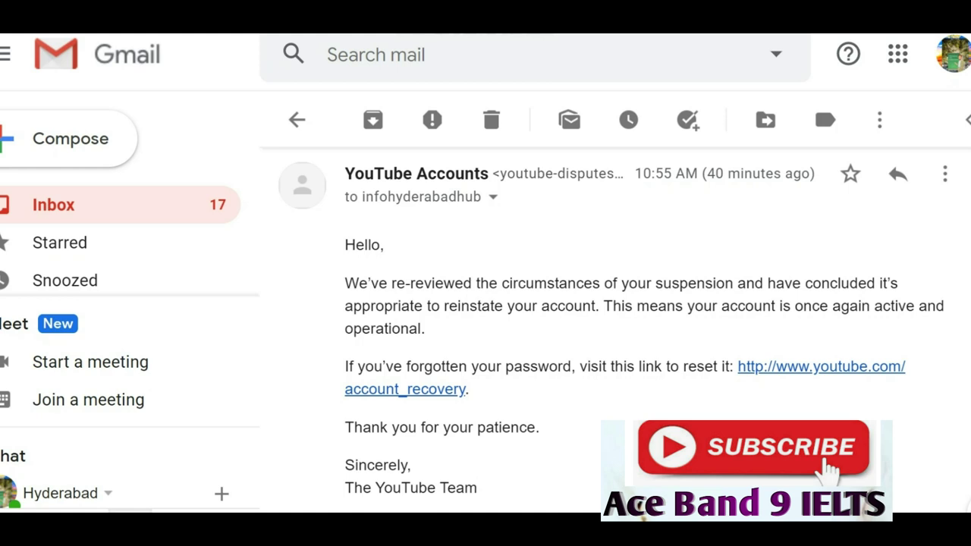
scroll(607, 326, "down", 1)
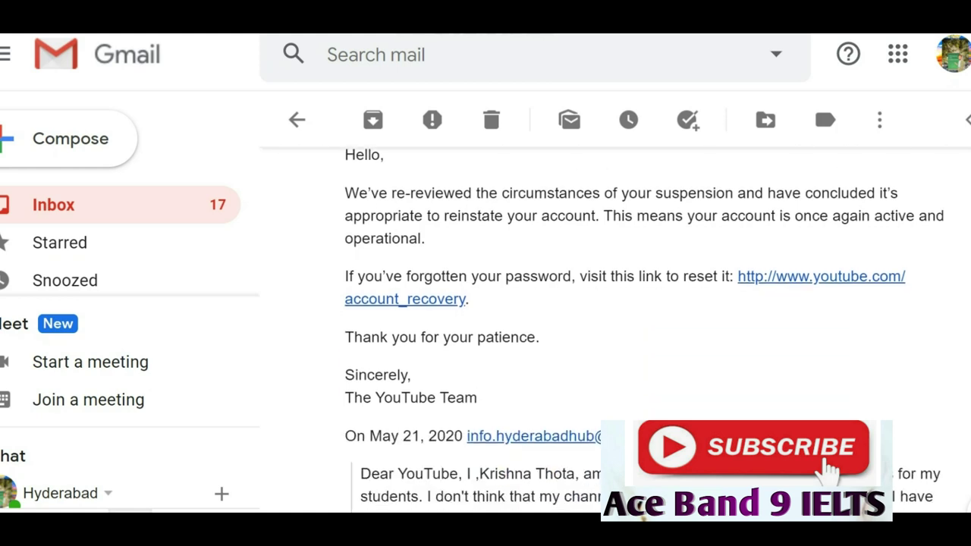
scroll(607, 326, "up", 1)
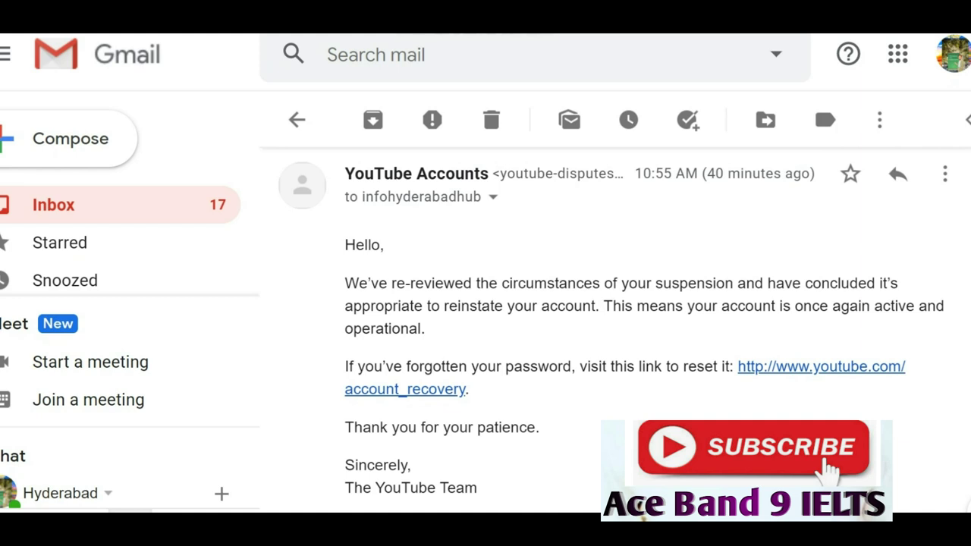
Highlight the 'This means your account is once again active and operational.' sentence.
left_click_drag(604, 306, 425, 329)
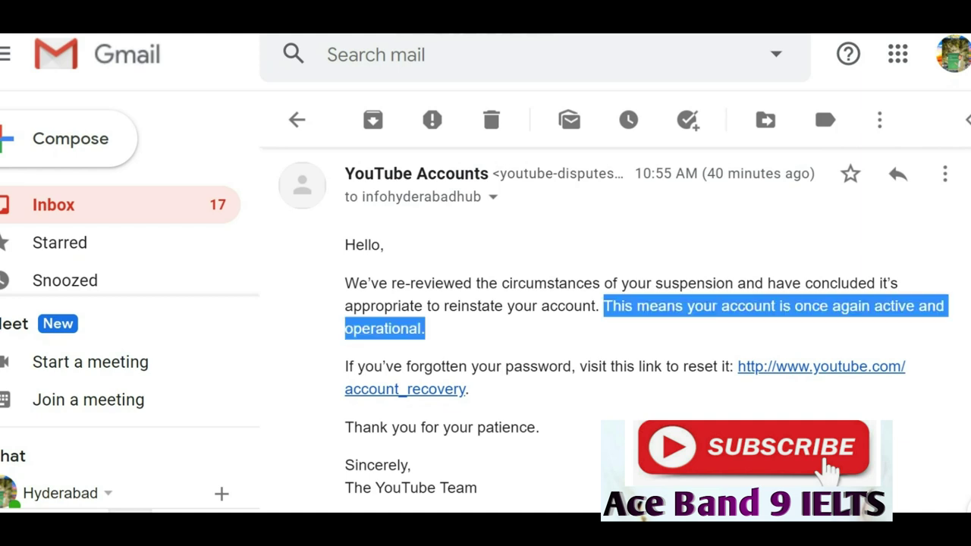
scroll(607, 326, "down", 2)
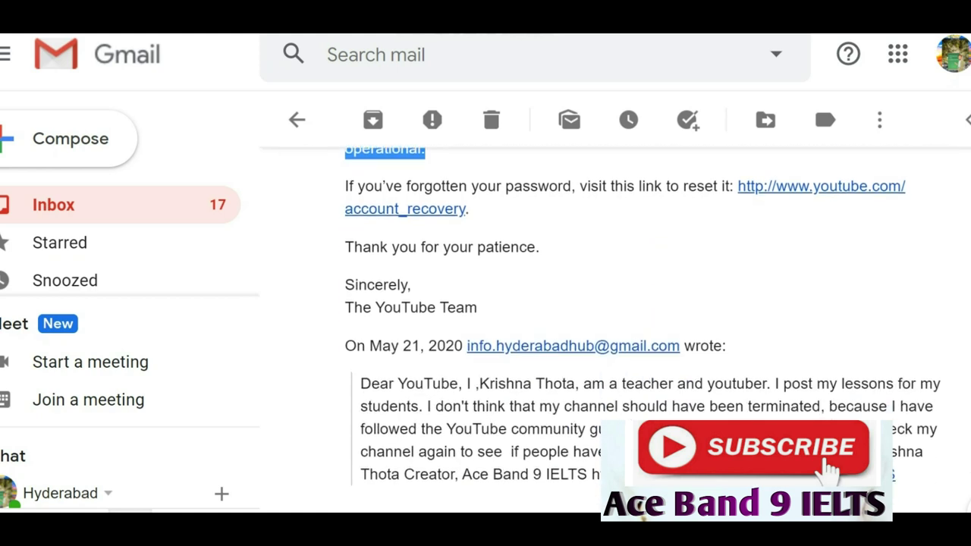
scroll(643, 330, "down", 1)
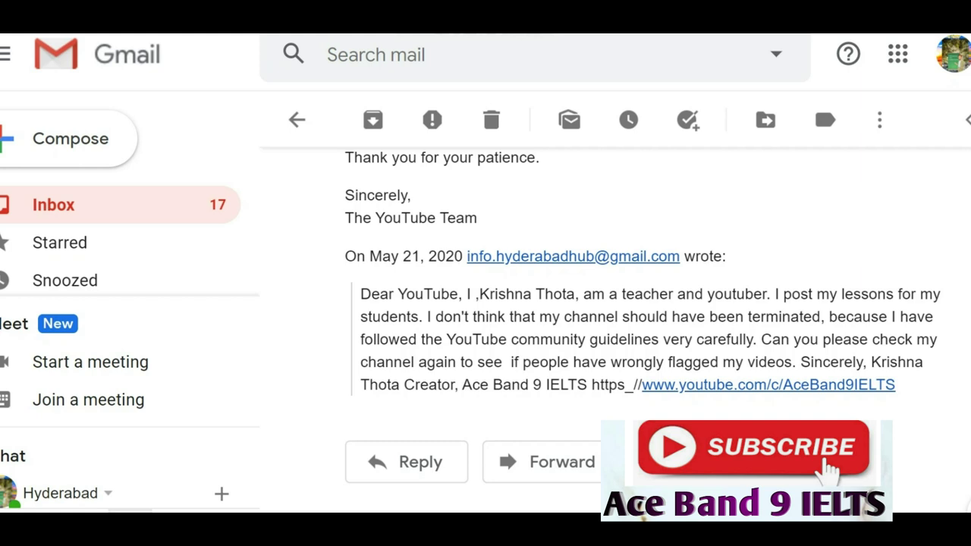
scroll(607, 327, "up", 1)
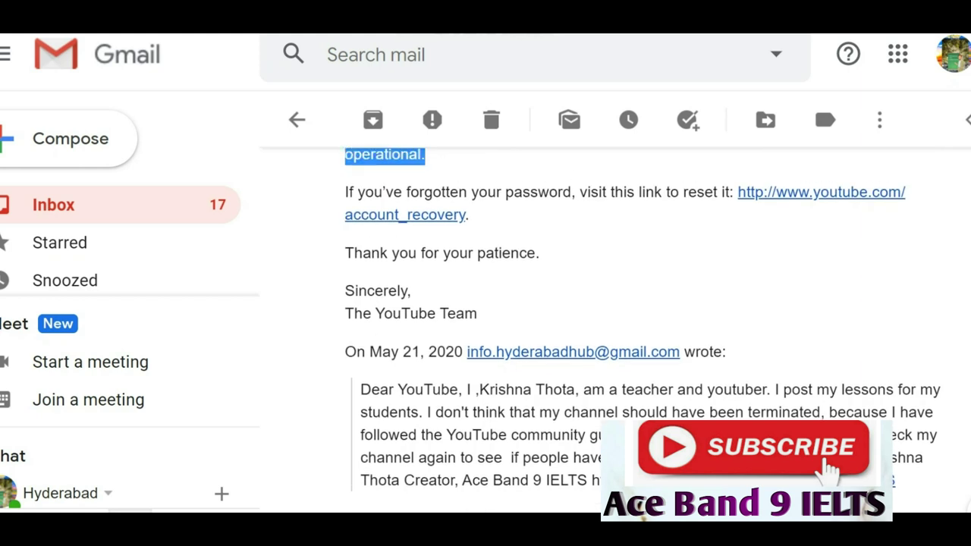
scroll(643, 319, "up", 1)
scroll(643, 319, "down", 1)
scroll(643, 326, "down", 1)
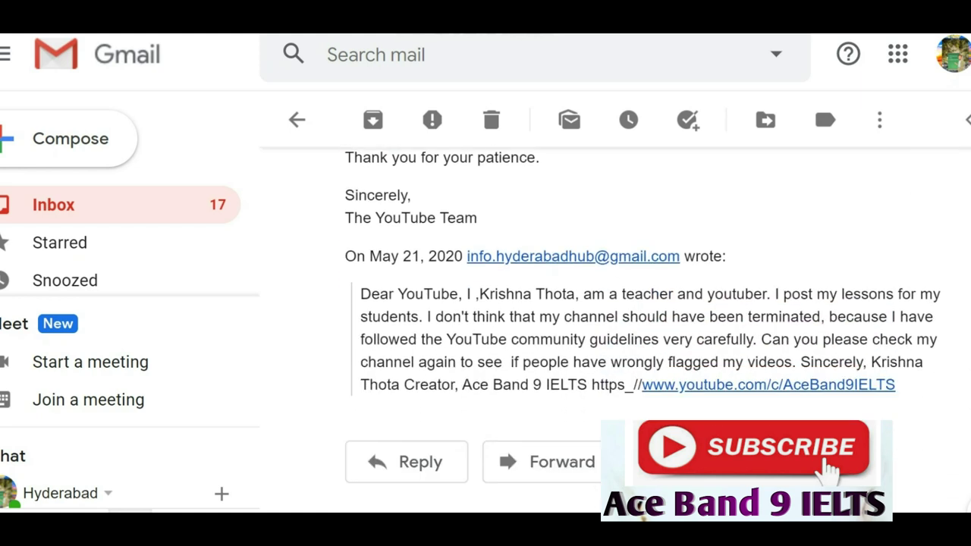
scroll(643, 318, "down", 1)
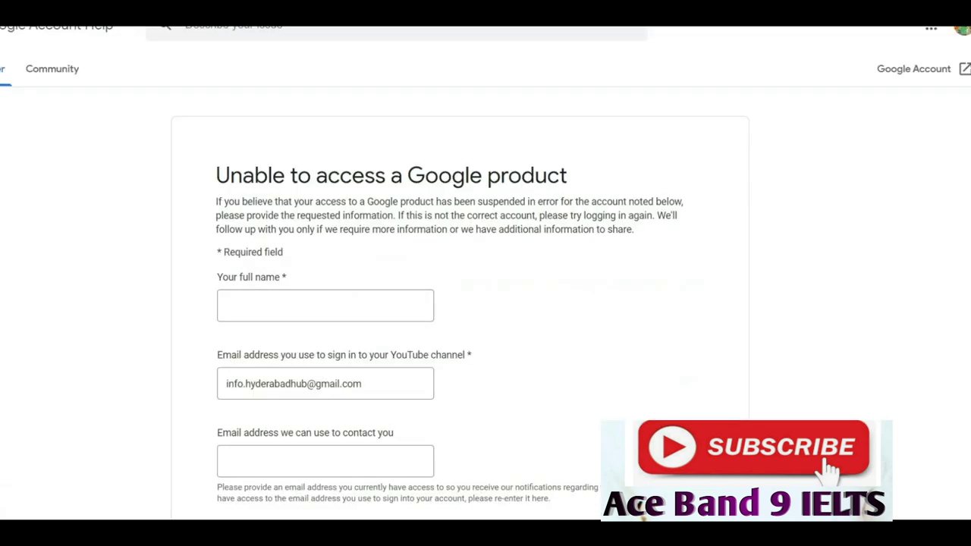
Review the appeal form's fields and place the cursor in 'Your full name'.
scroll(485, 304, "down", 1)
scroll(485, 304, "down", 1)
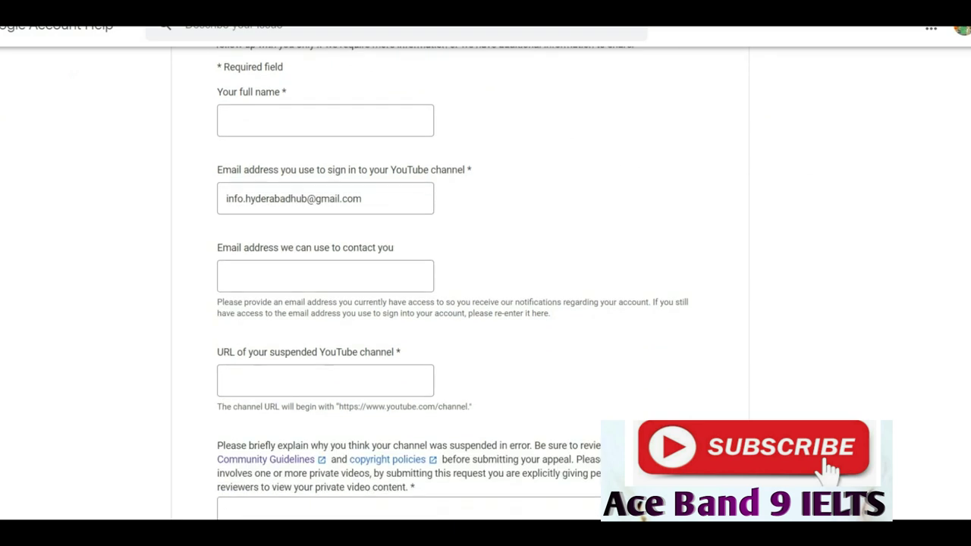
scroll(485, 303, "down", 1)
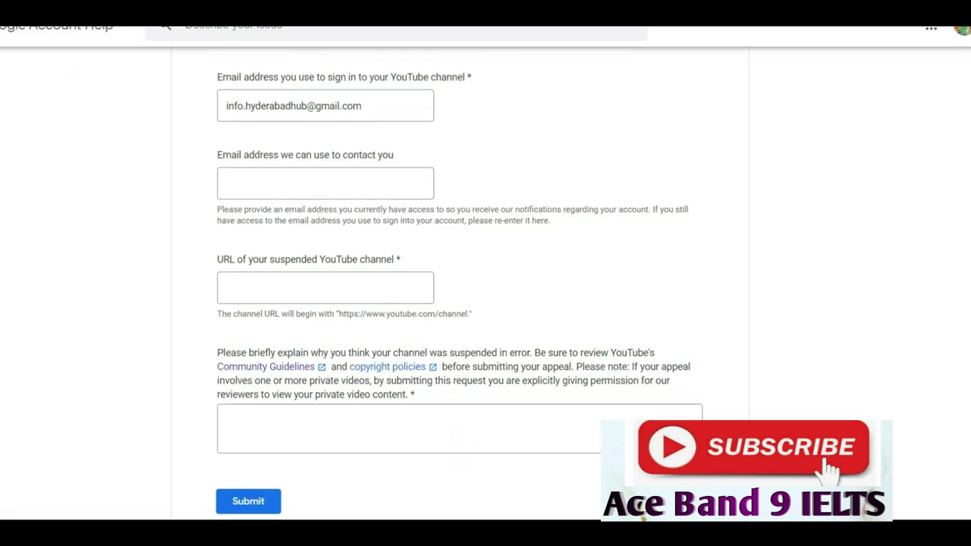
scroll(486, 304, "up", 3)
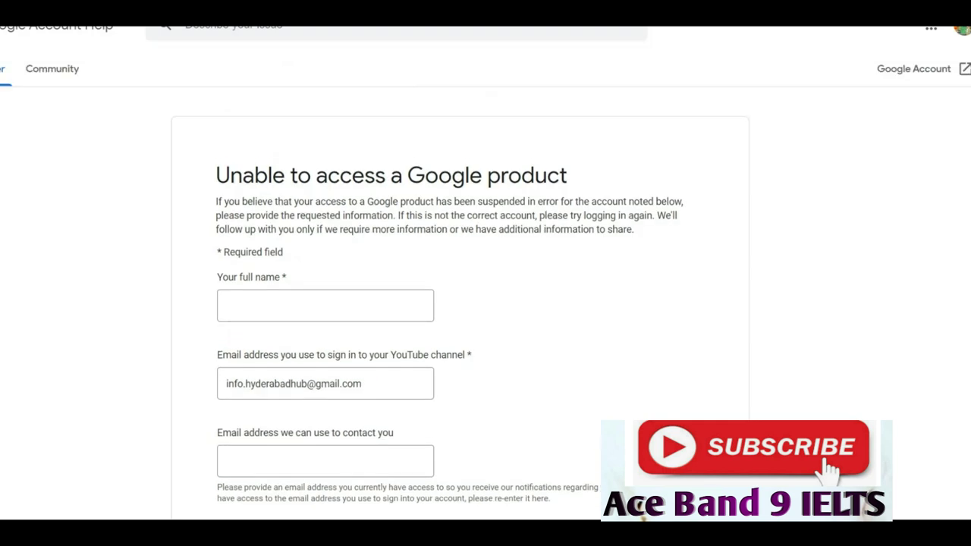
left_click(326, 306)
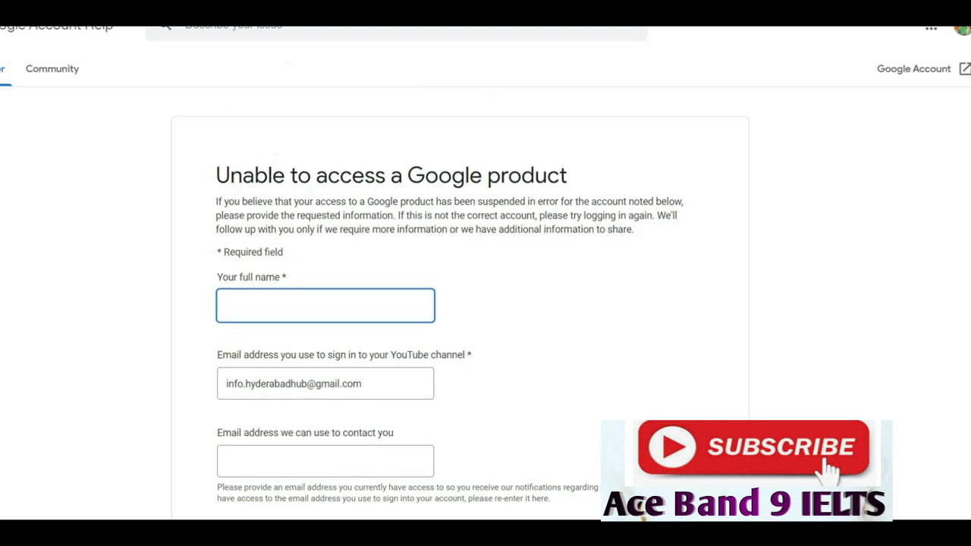
scroll(485, 303, "down", 1)
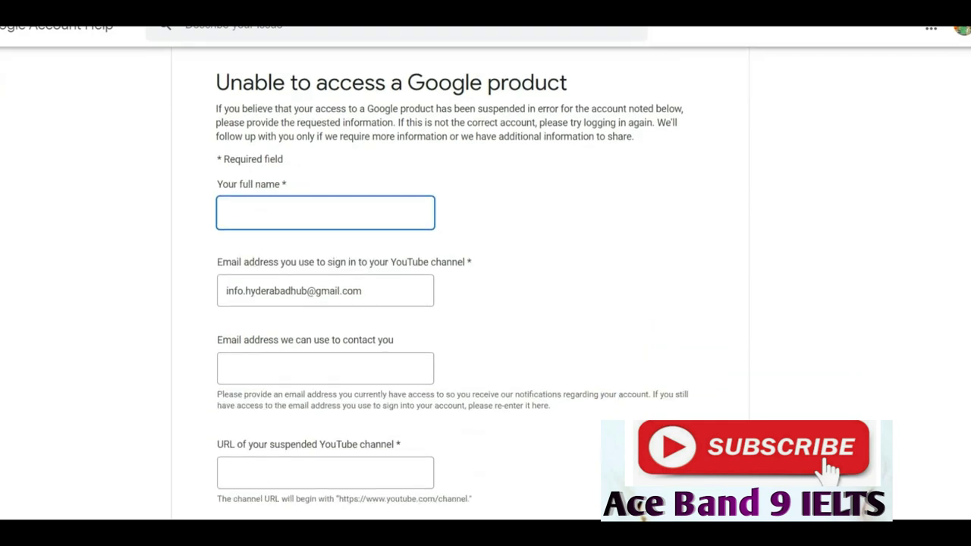
scroll(486, 304, "down", 1)
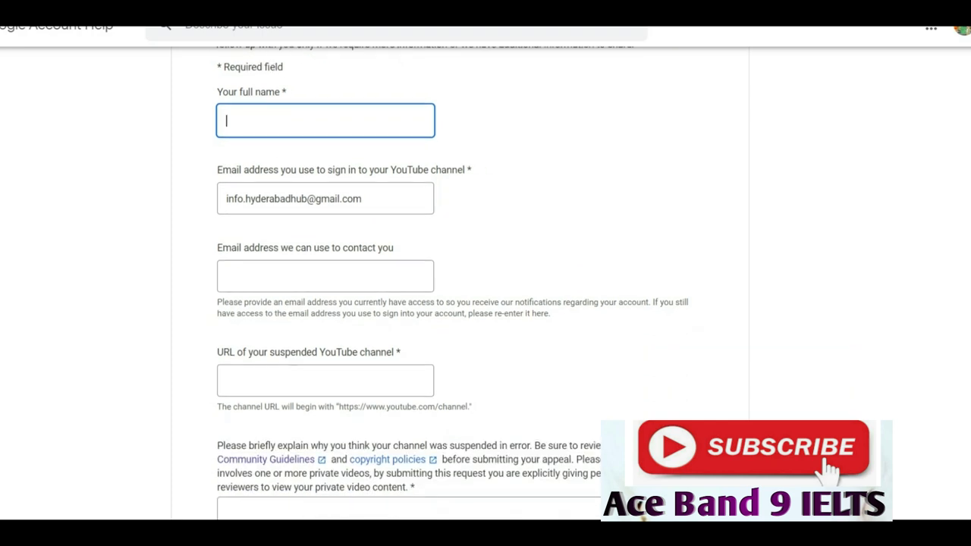
scroll(486, 304, "down", 1)
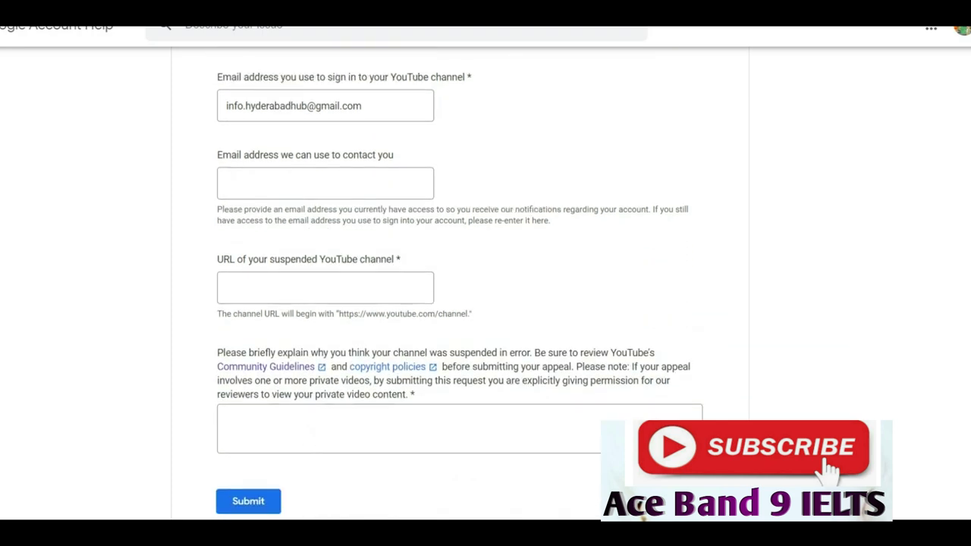
scroll(486, 304, "up", 2)
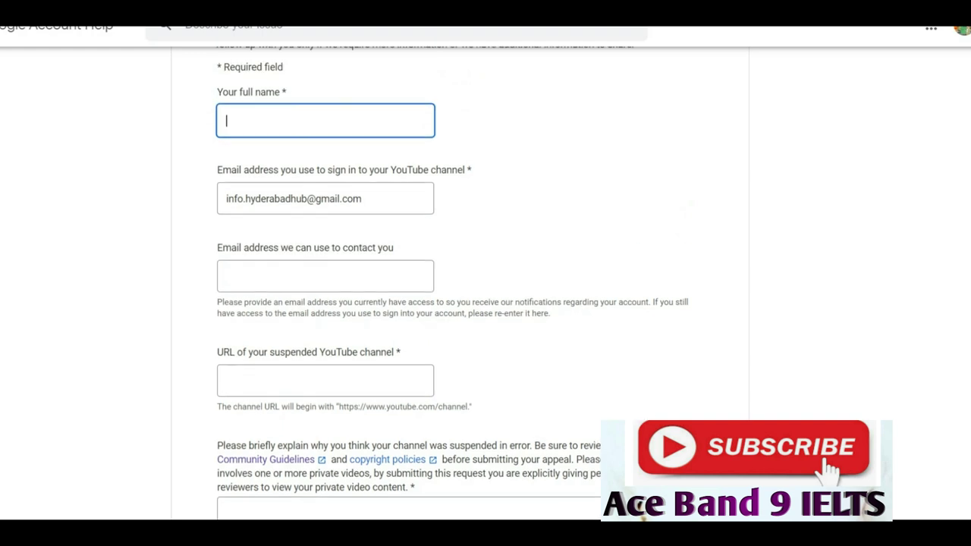
scroll(486, 303, "down", 1)
Enter the user's full name and contact e-mail address on the appeal form.
left_click(228, 276)
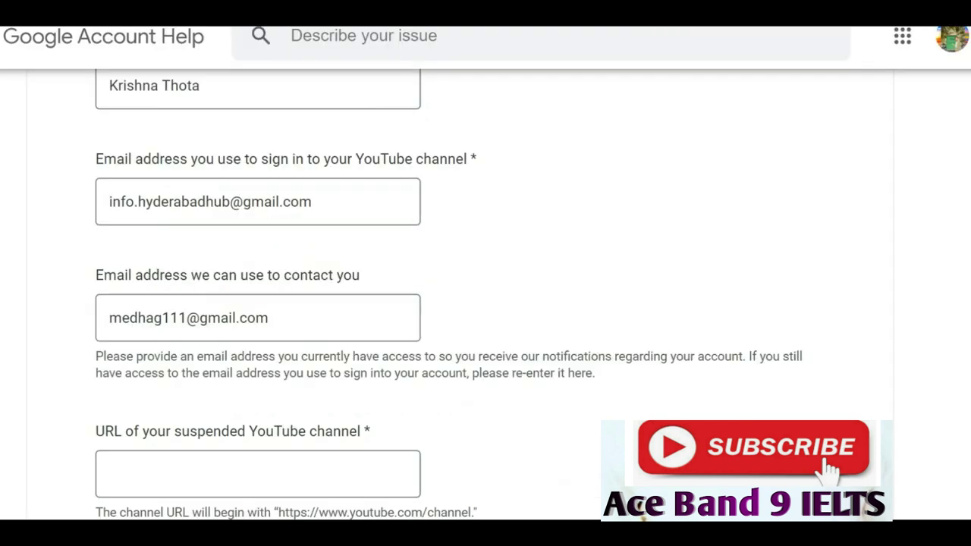
left_click(258, 473)
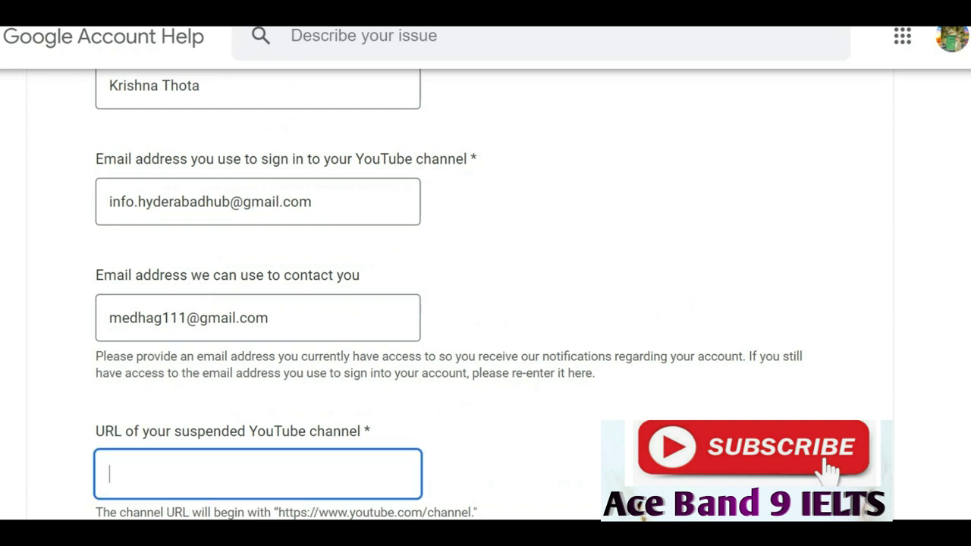
type("https://www.youtube.com/c/AceBand9IELTS")
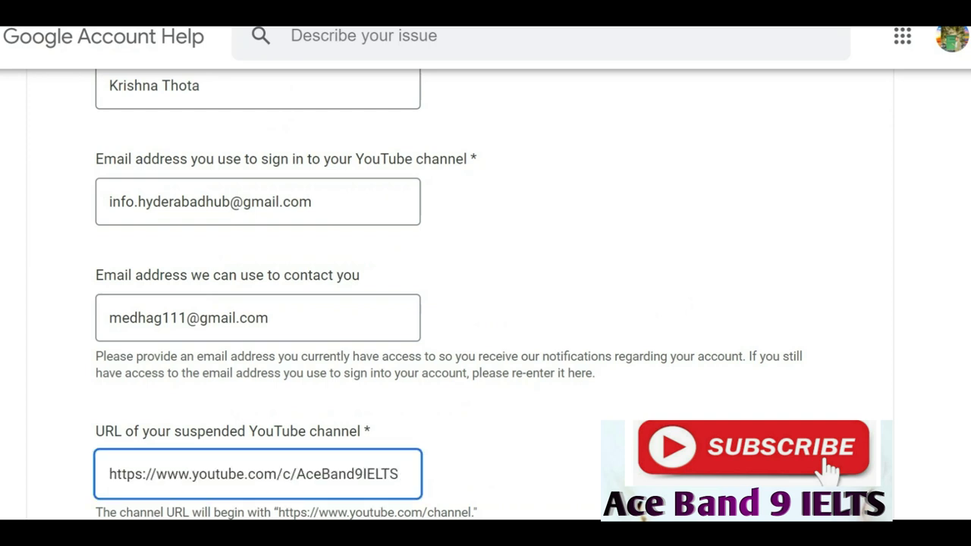
scroll(447, 296, "down", 1)
scroll(448, 296, "down", 5)
scroll(448, 296, "down", 4)
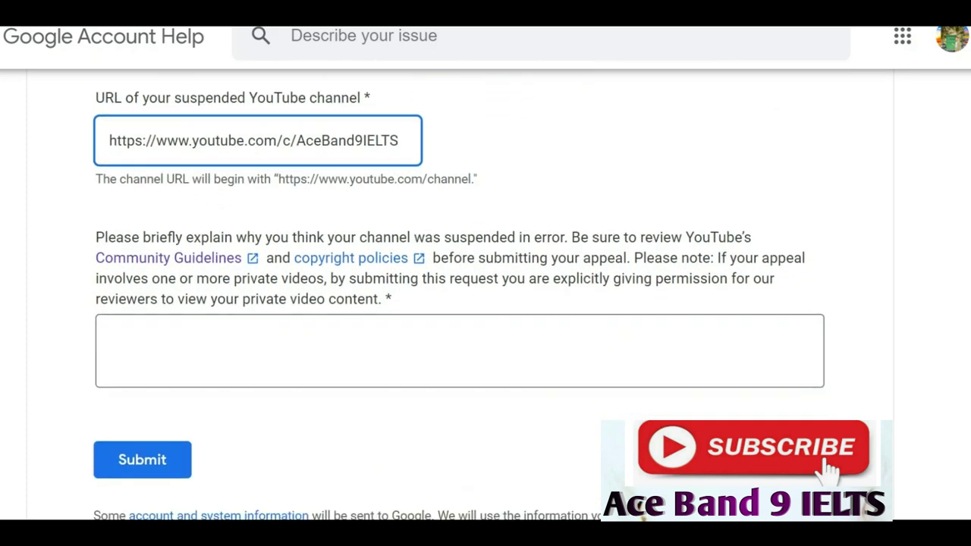
scroll(448, 296, "down", 1)
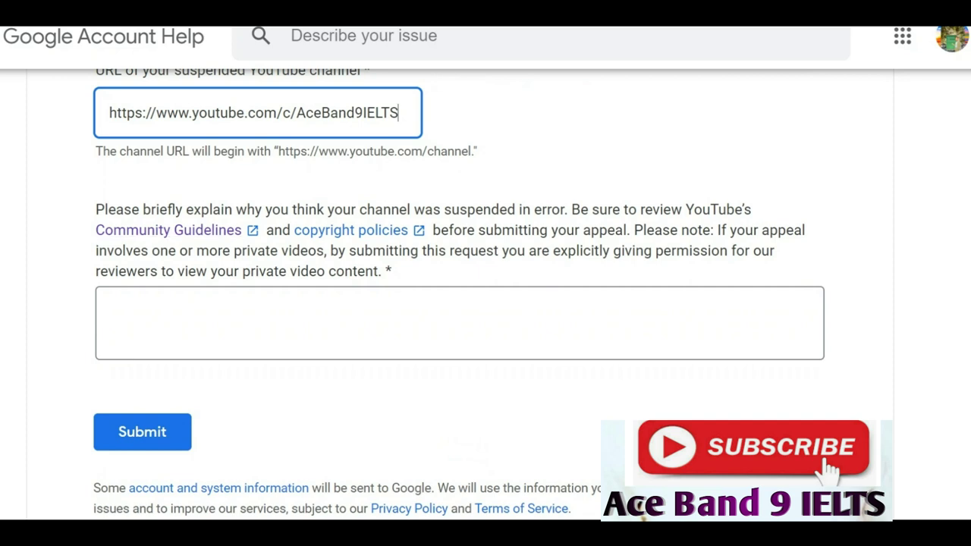
Paste the prepared appeal letter into the suspension explanation box after zooming in.
left_click_drag(393, 271, 96, 210)
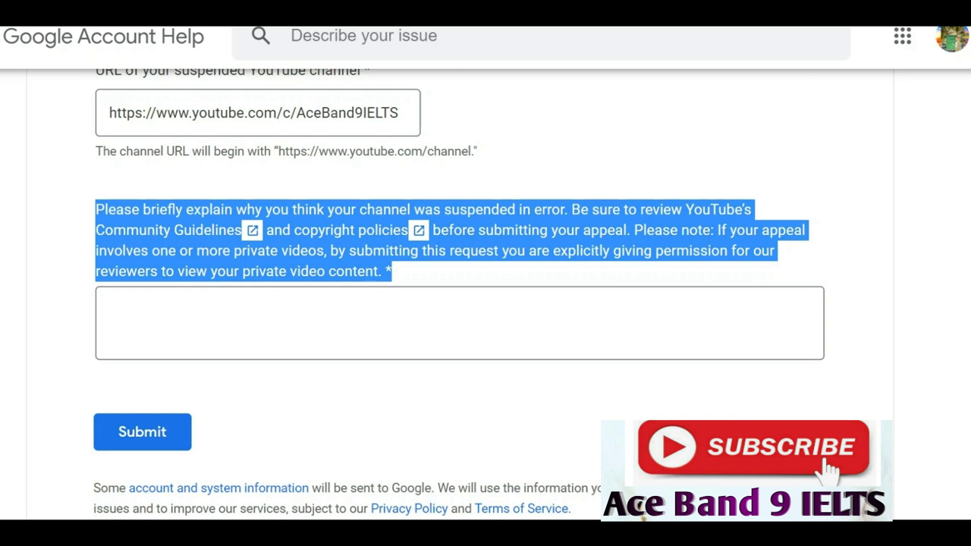
key("ctrl+plus")
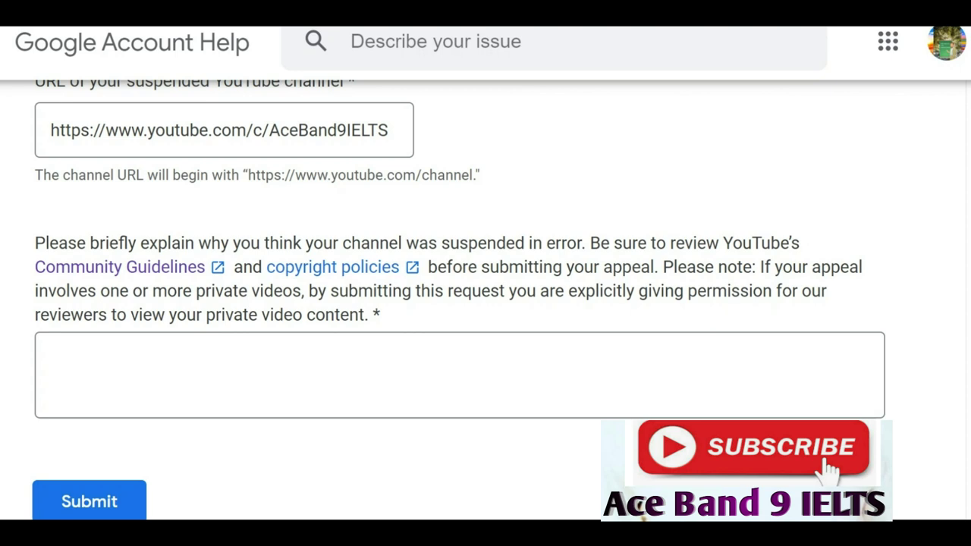
key("ctrl+v")
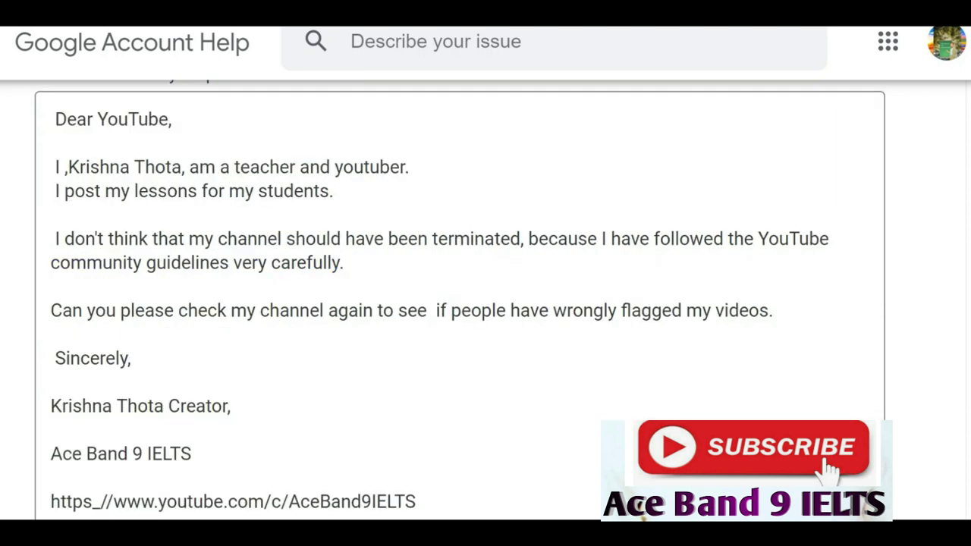
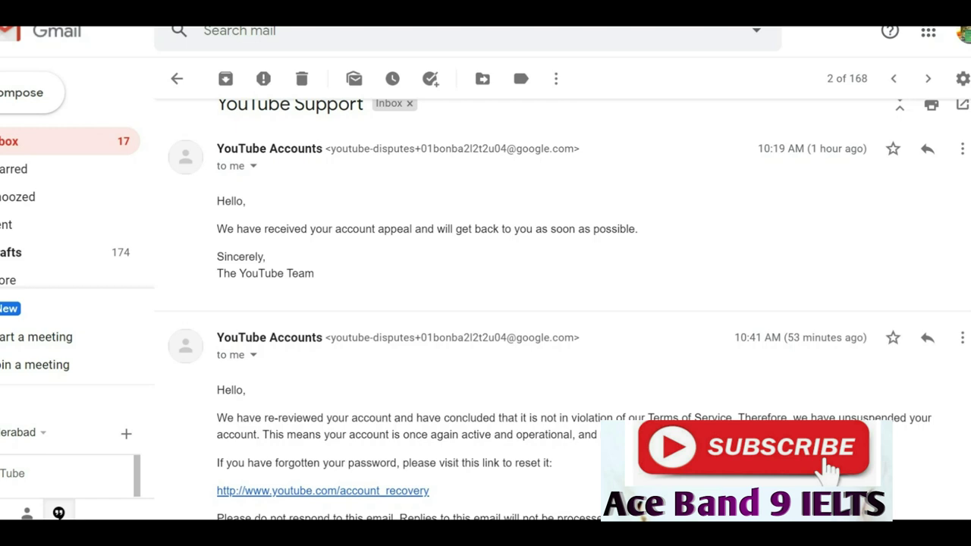
scroll(561, 304, "down", 2)
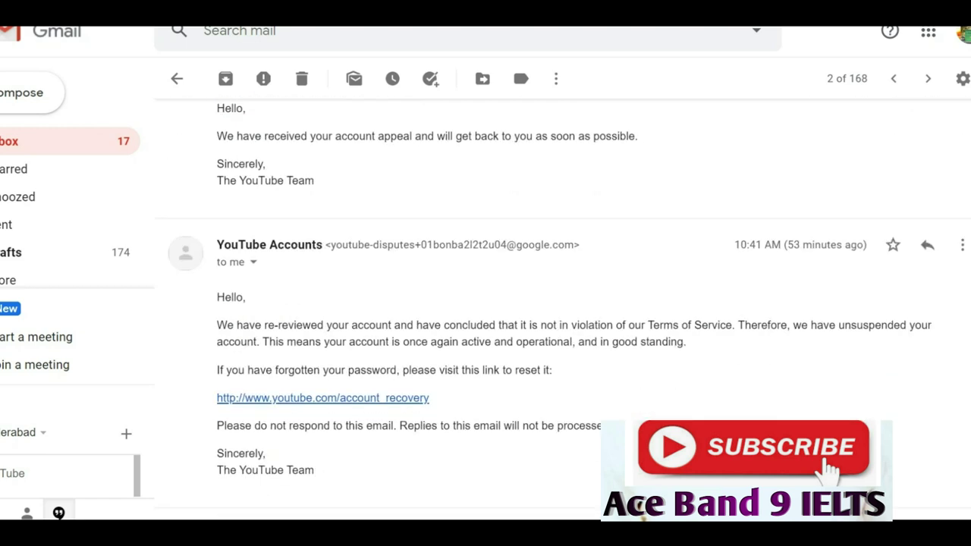
scroll(561, 304, "up", 2)
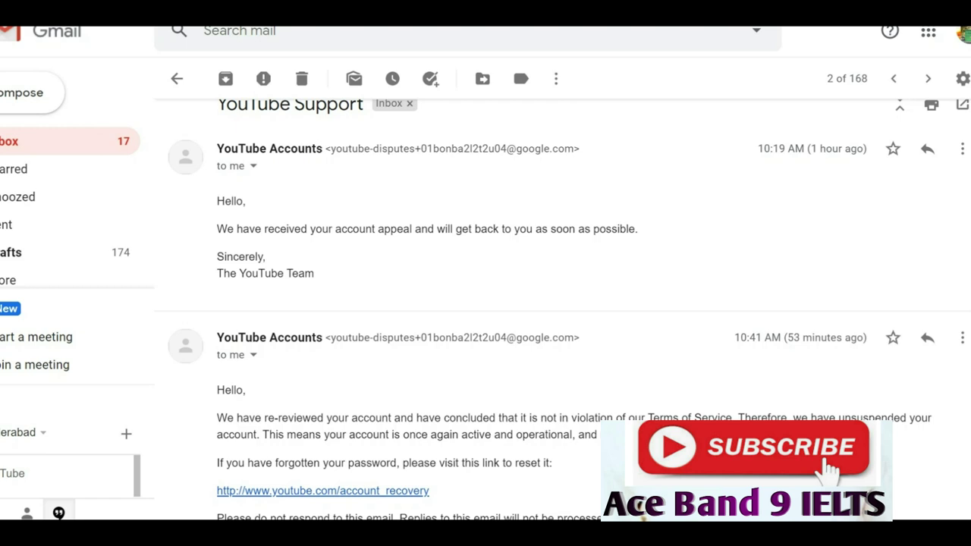
scroll(564, 312, "down", 5)
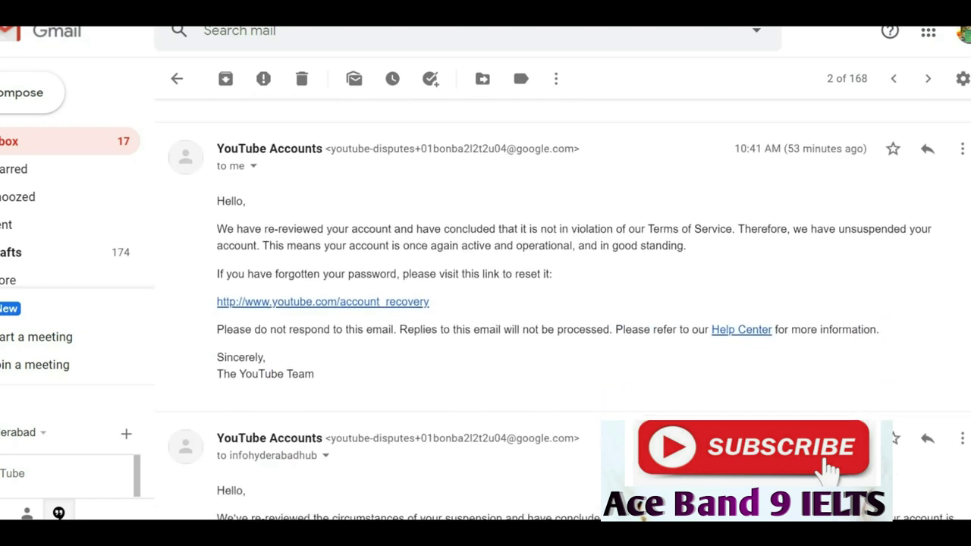
scroll(565, 312, "down", 1)
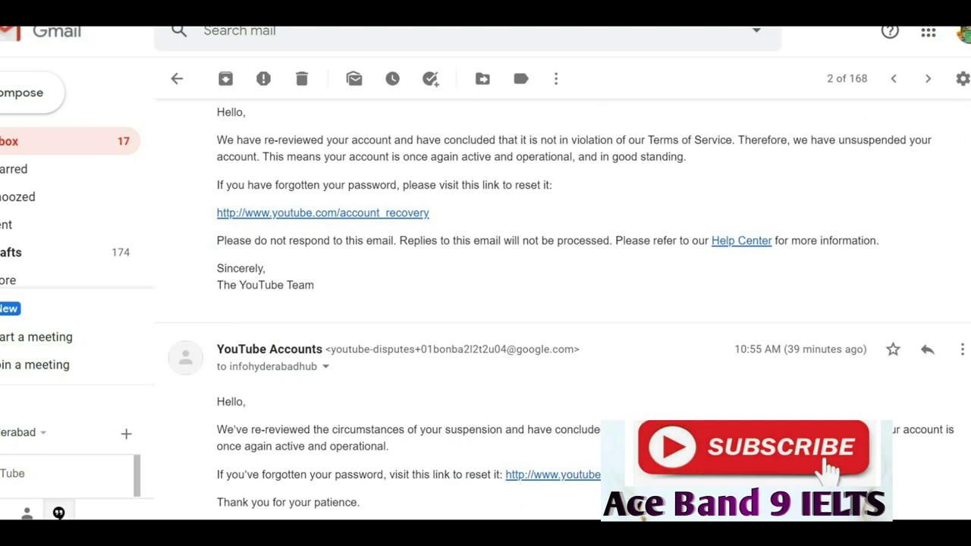
left_click_drag(839, 139, 906, 140)
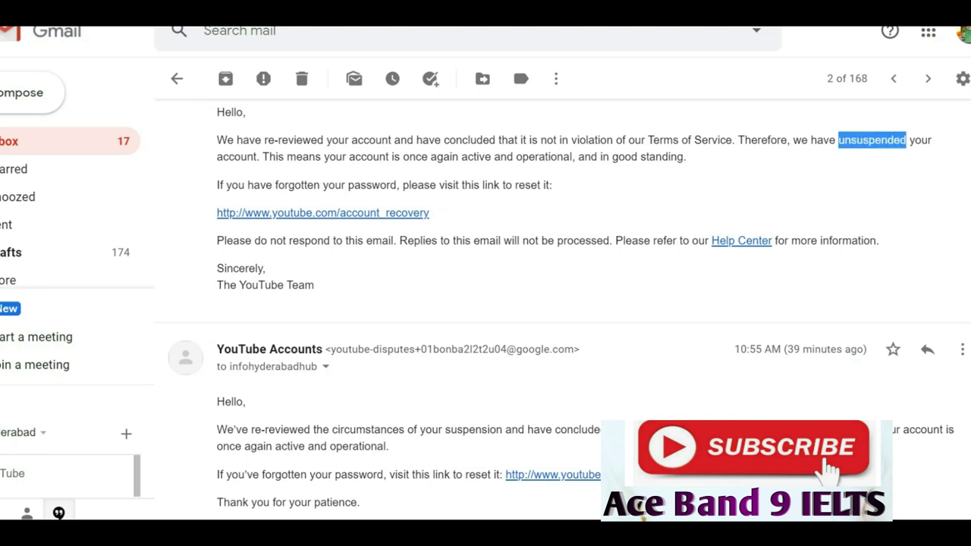
key("ctrl+plus")
key("ctrl+plus")
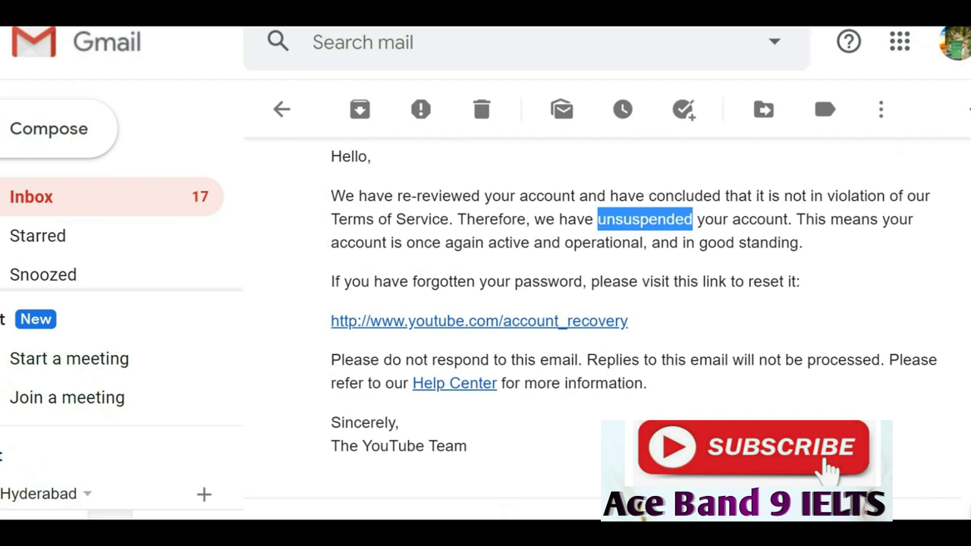
left_click_drag(467, 446, 463, 242)
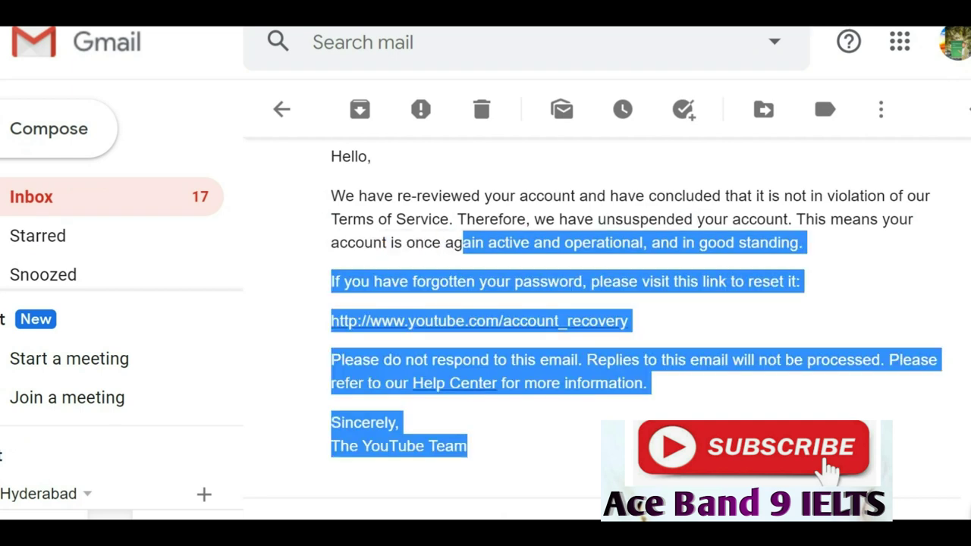
left_click_drag(796, 219, 803, 242)
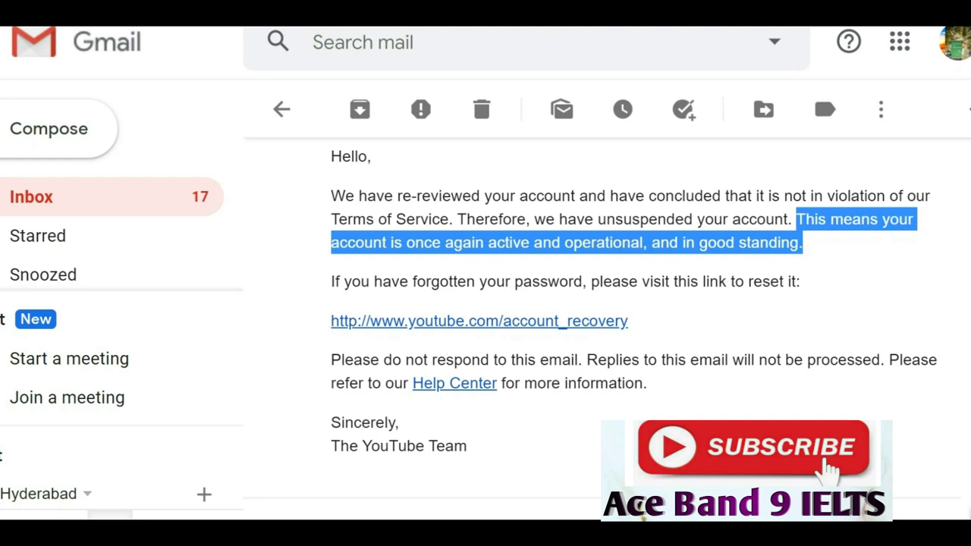
scroll(607, 319, "down", 3)
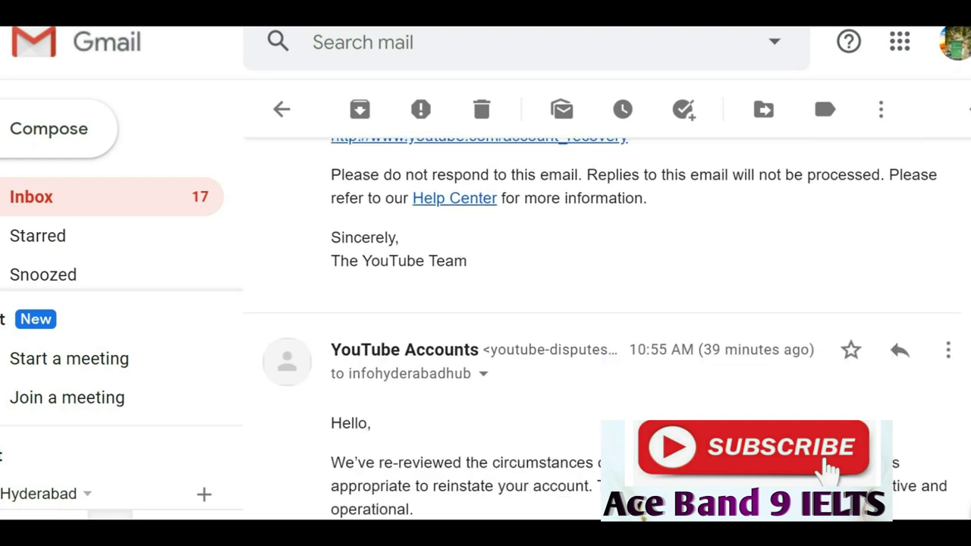
scroll(603, 329, "down", 2)
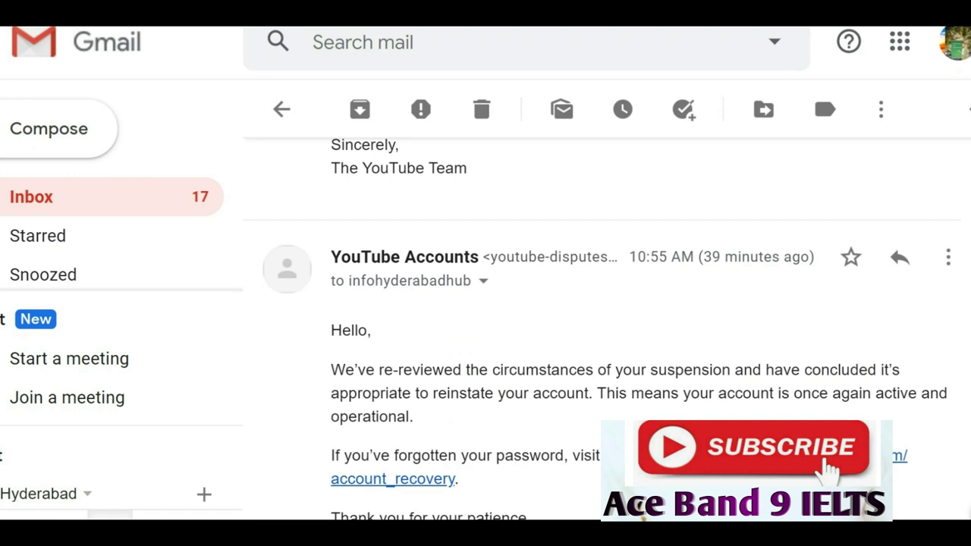
scroll(608, 334, "down", 2)
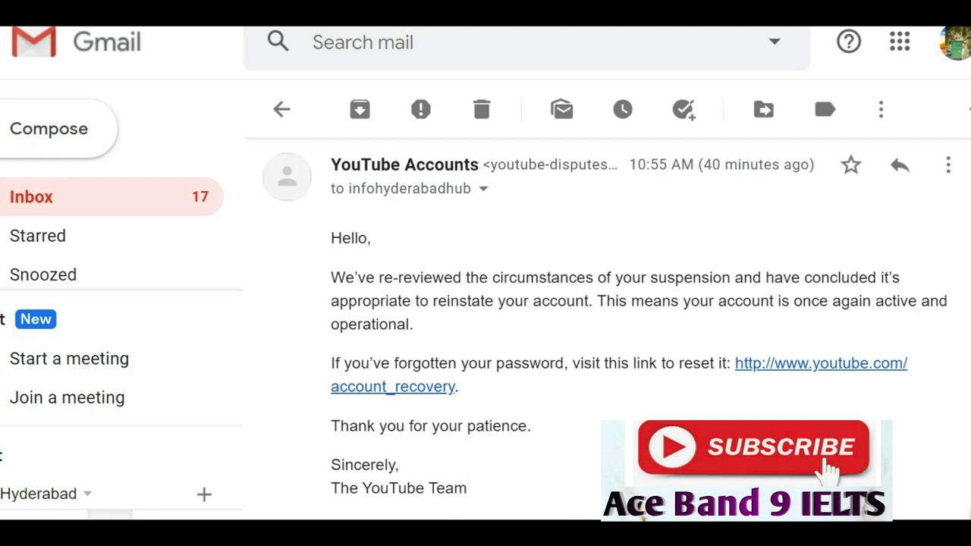
scroll(607, 333, "down", 2)
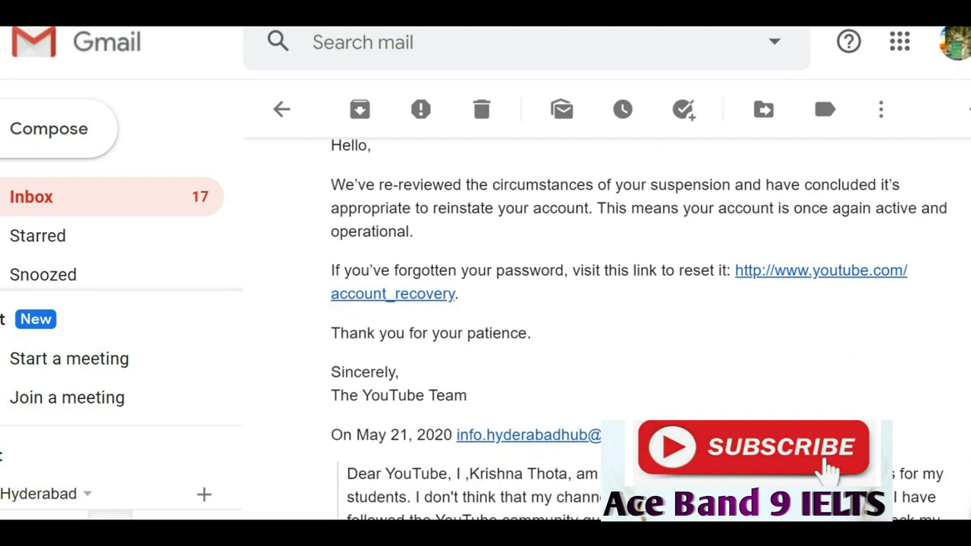
scroll(607, 334, "up", 2)
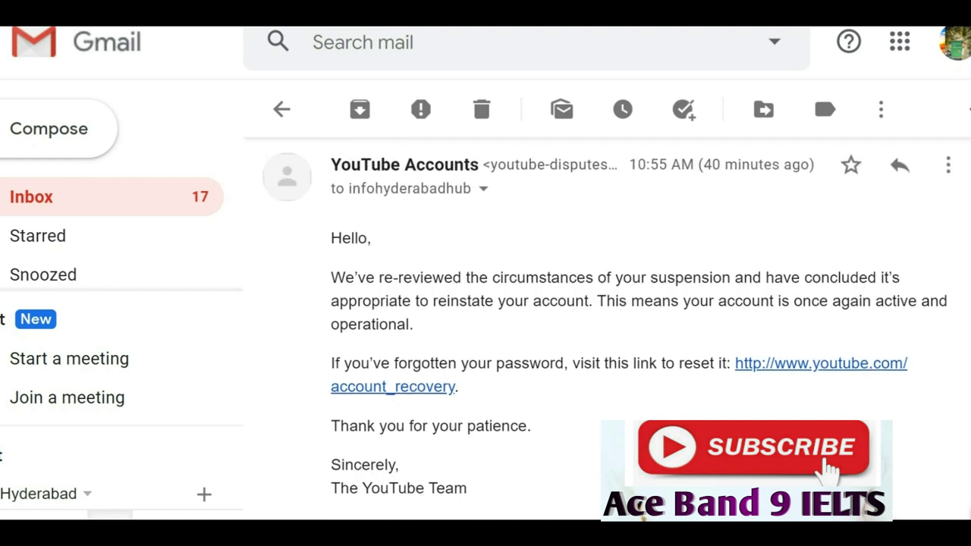
left_click_drag(597, 301, 413, 324)
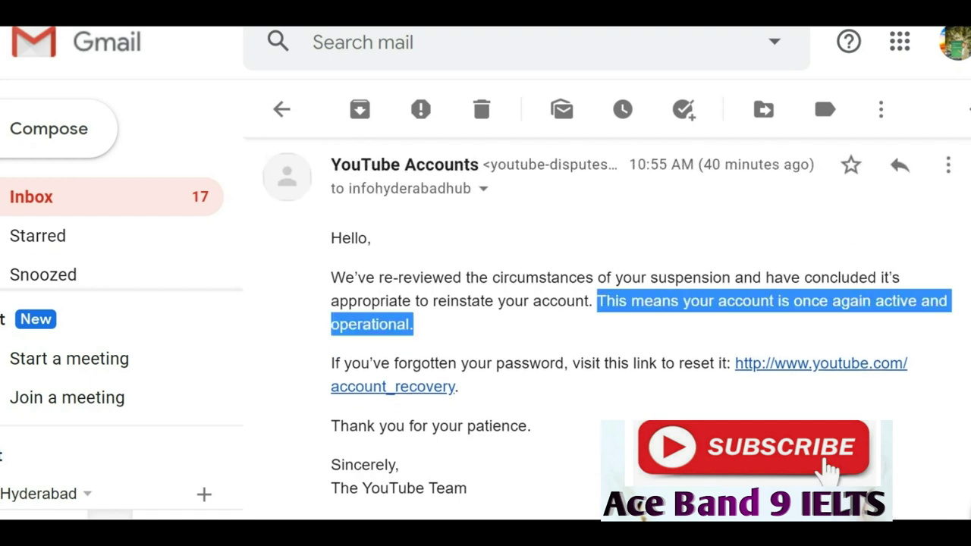
scroll(607, 334, "down", 3)
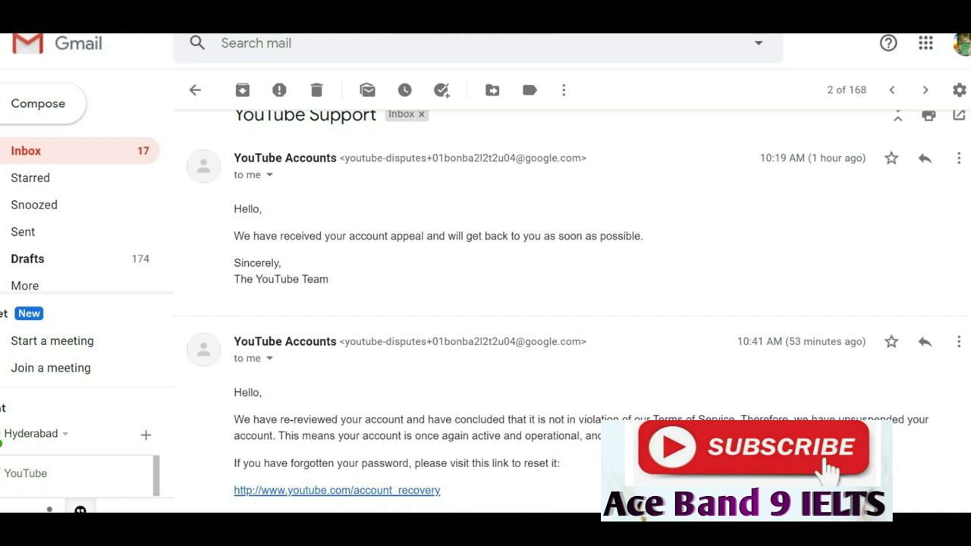
Read YouTube's reply, highlighting the word 'unsuspended' and enlarging the page text.
scroll(577, 311, "down", 2)
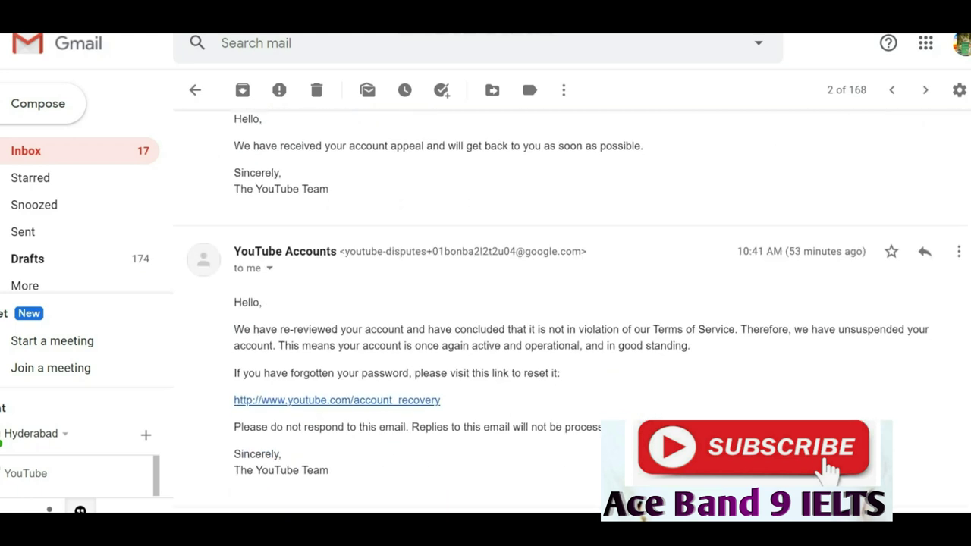
scroll(577, 311, "up", 2)
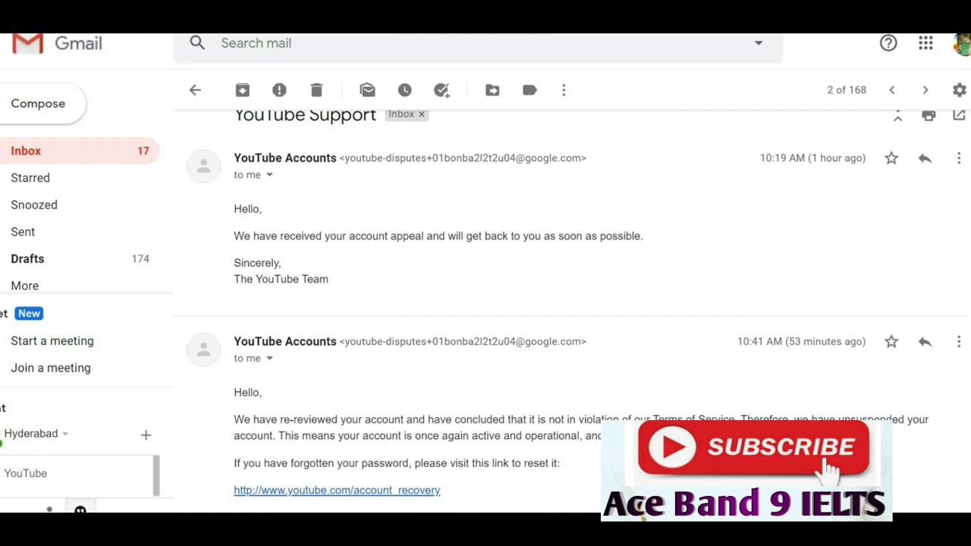
scroll(569, 303, "down", 1)
scroll(569, 303, "down", 1)
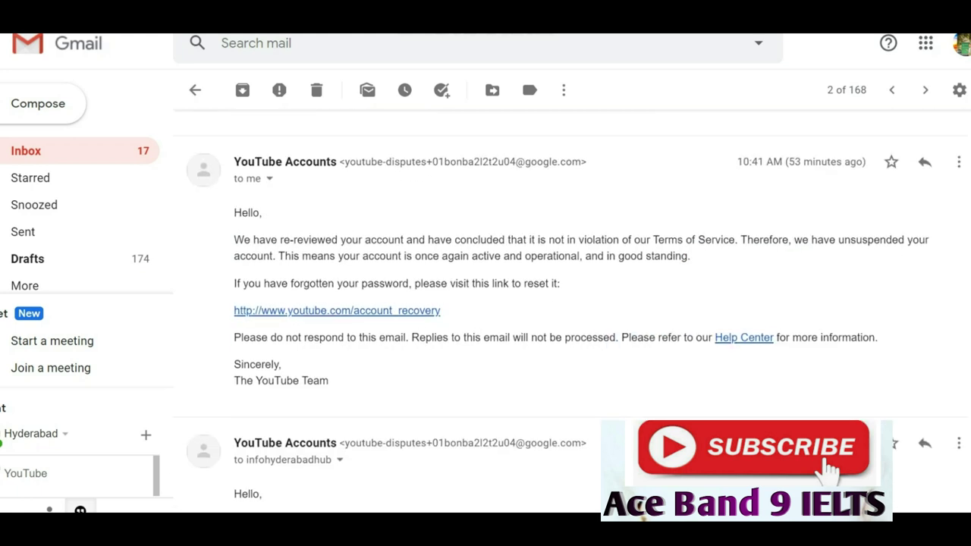
scroll(569, 304, "down", 1)
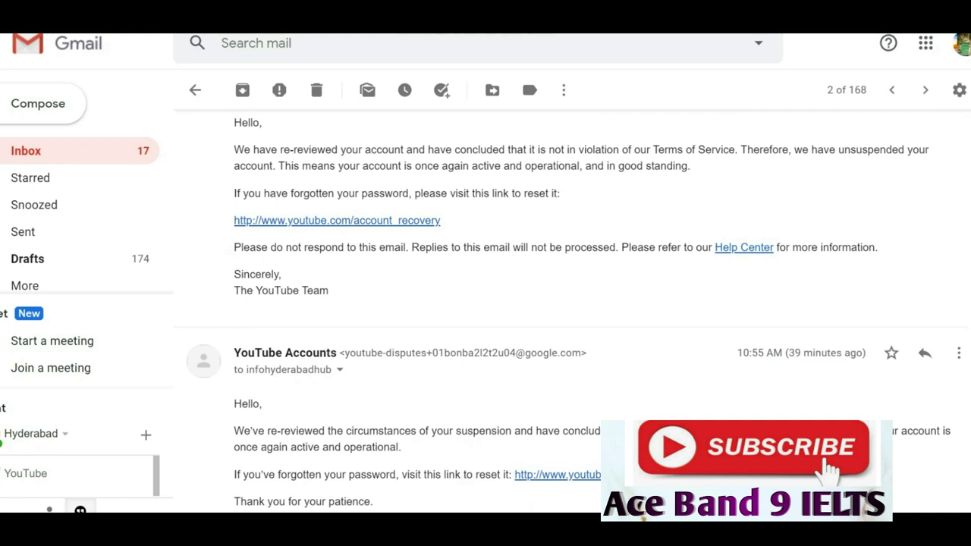
left_click_drag(839, 150, 904, 149)
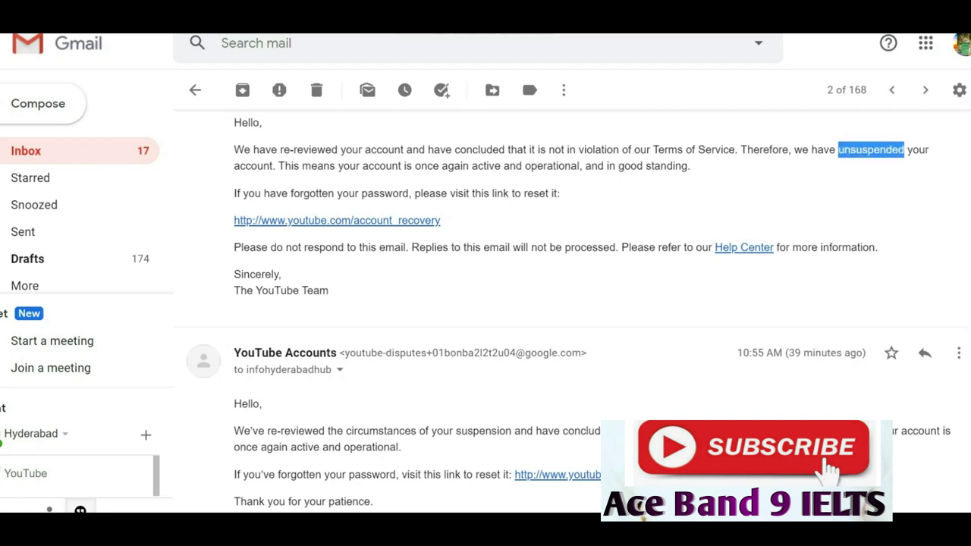
key("ctrl+plus")
key("ctrl+plus")
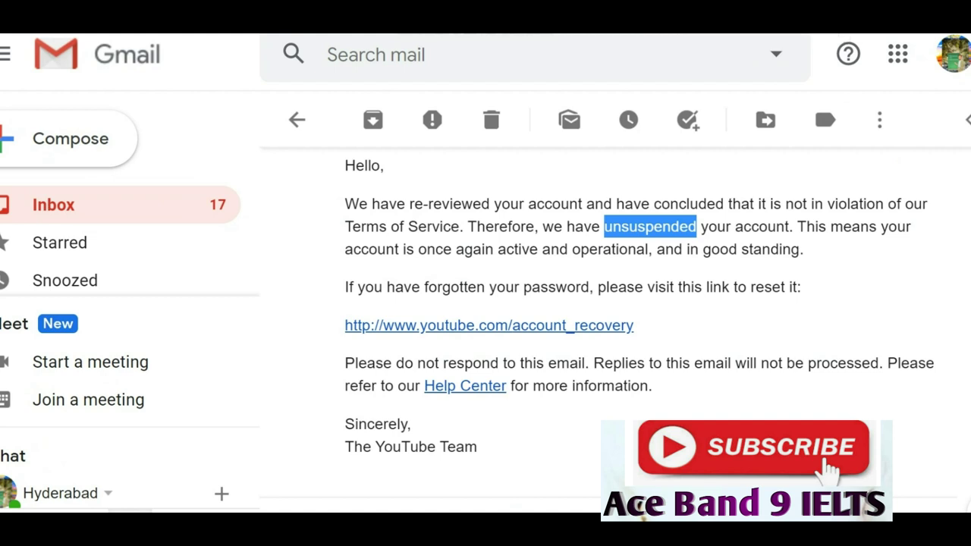
Highlight the sentences saying the account is in good standing and active again.
left_click(479, 447)
left_click_drag(480, 447, 473, 249)
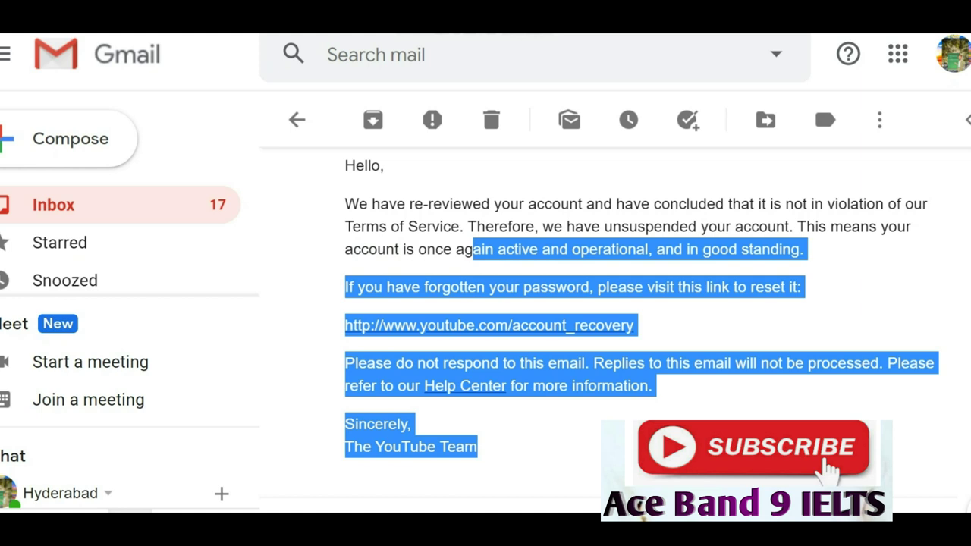
left_click_drag(804, 249, 797, 226)
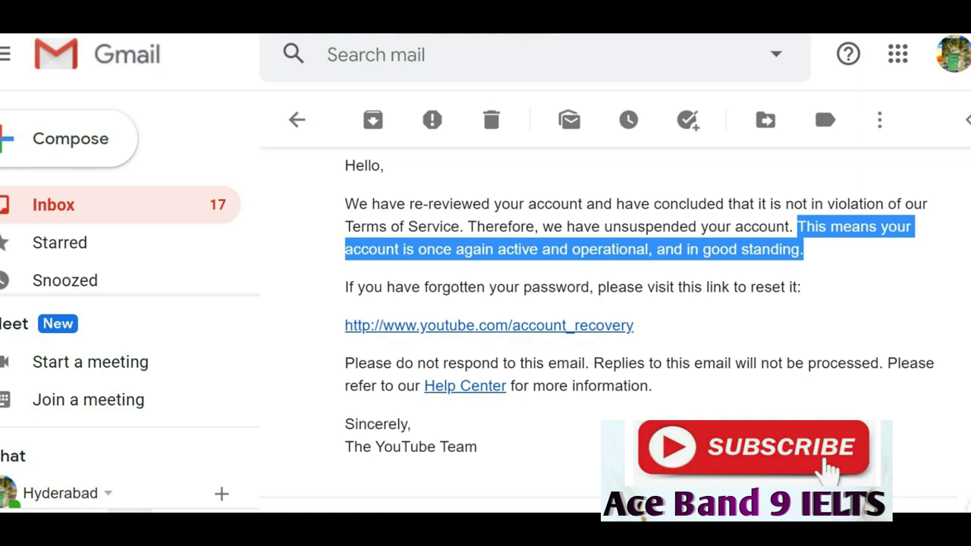
scroll(607, 319, "down", 3)
scroll(607, 318, "down", 3)
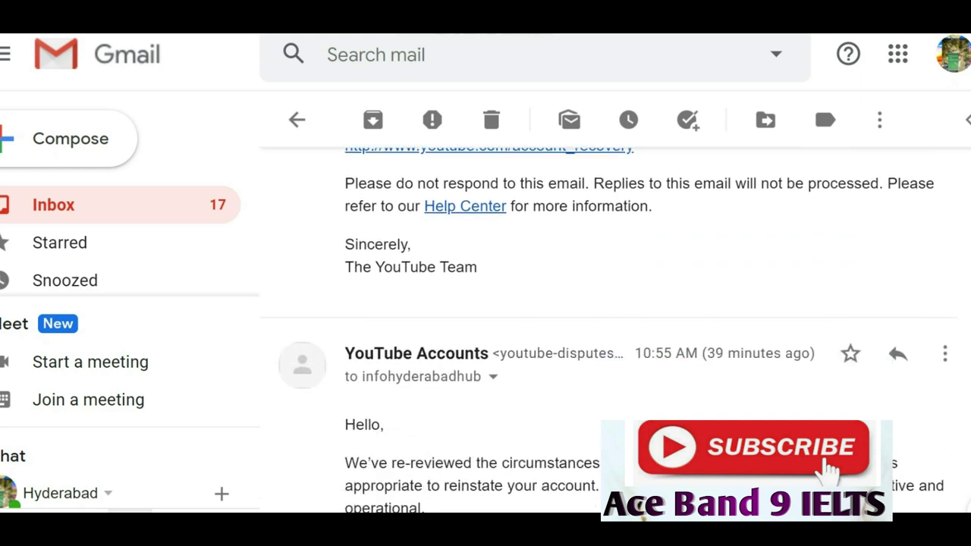
scroll(607, 319, "down", 2)
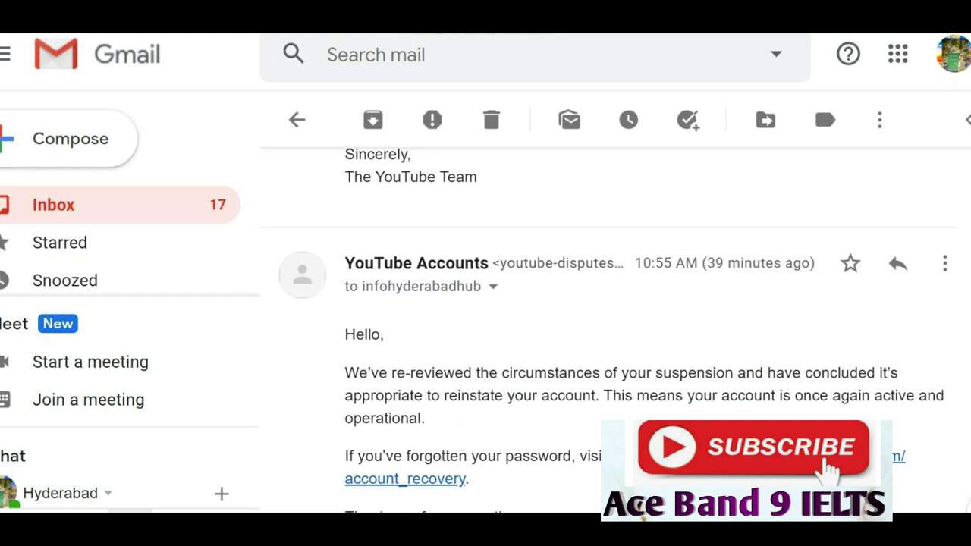
scroll(607, 334, "down", 2)
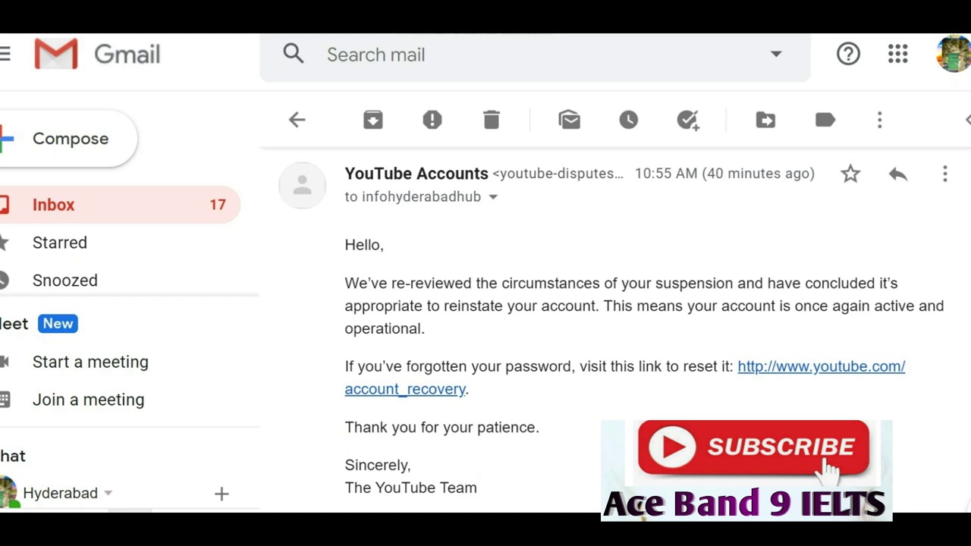
scroll(607, 334, "down", 2)
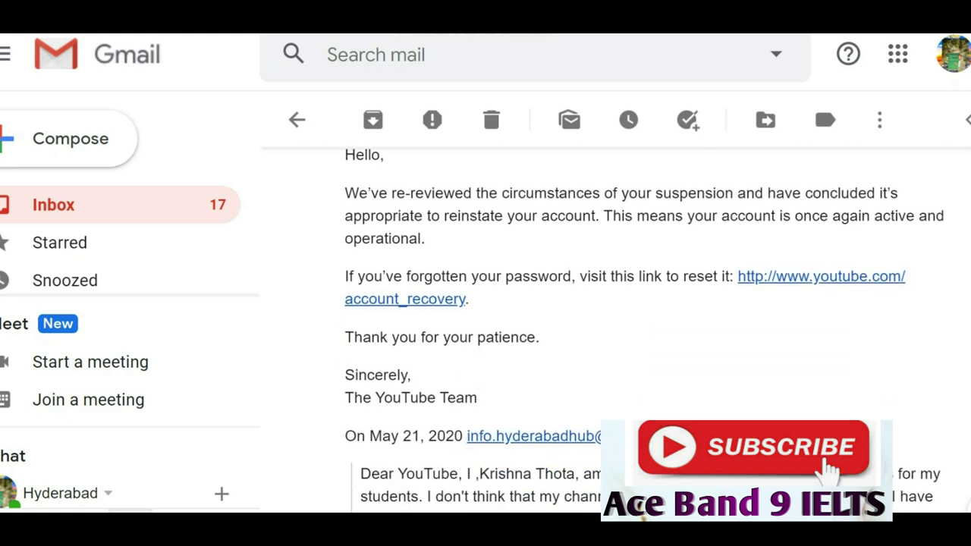
scroll(644, 328, "up", 2)
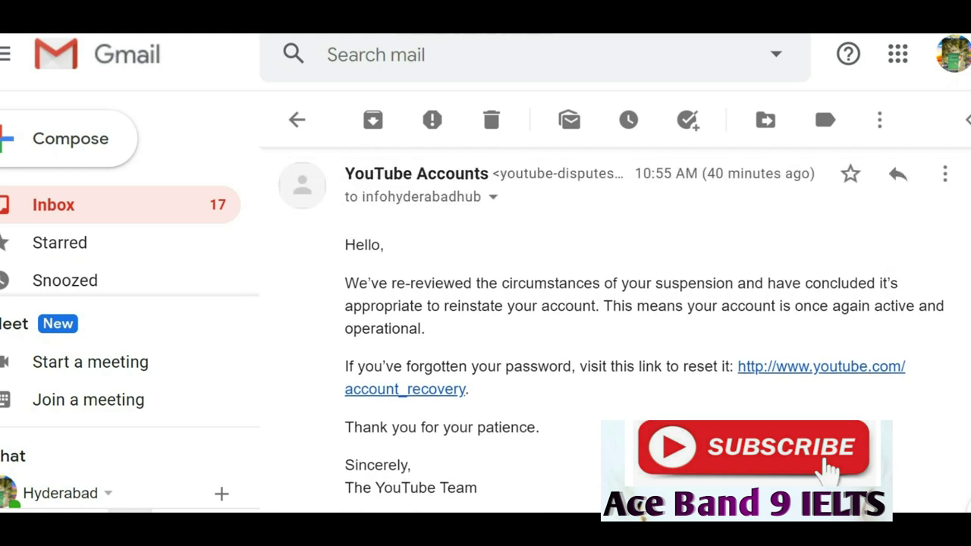
left_click_drag(604, 305, 425, 328)
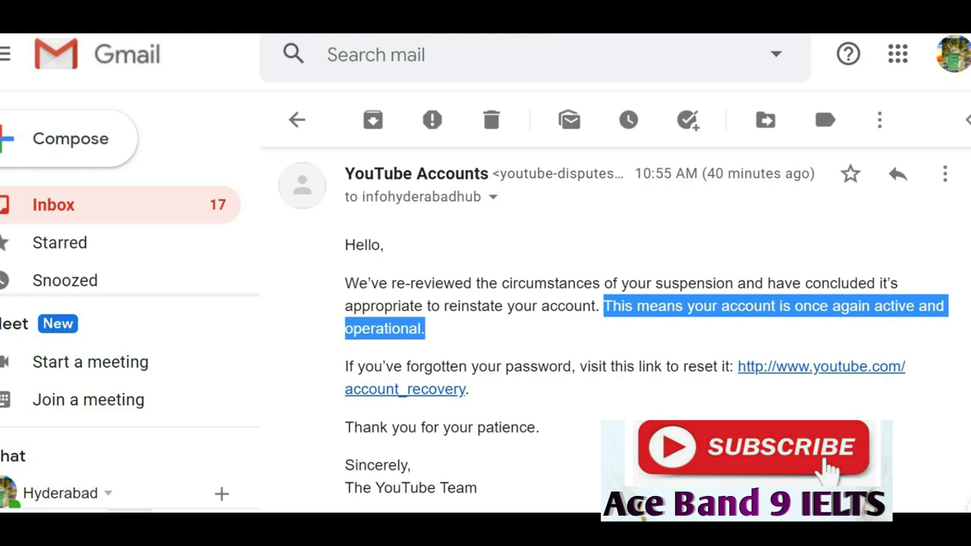
Bring the quoted original appeal letter below the reply into view.
scroll(644, 328, "down", 4)
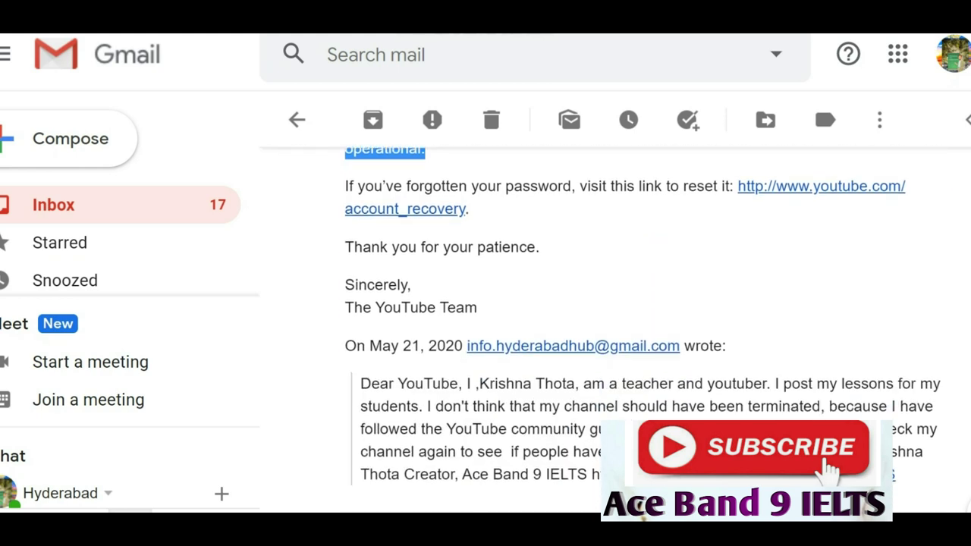
scroll(644, 328, "down", 2)
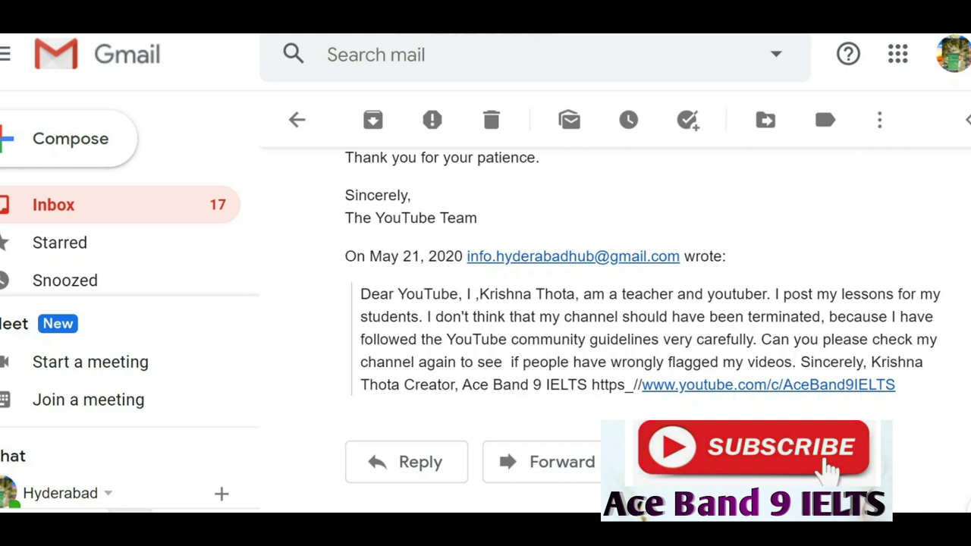
scroll(645, 328, "up", 2)
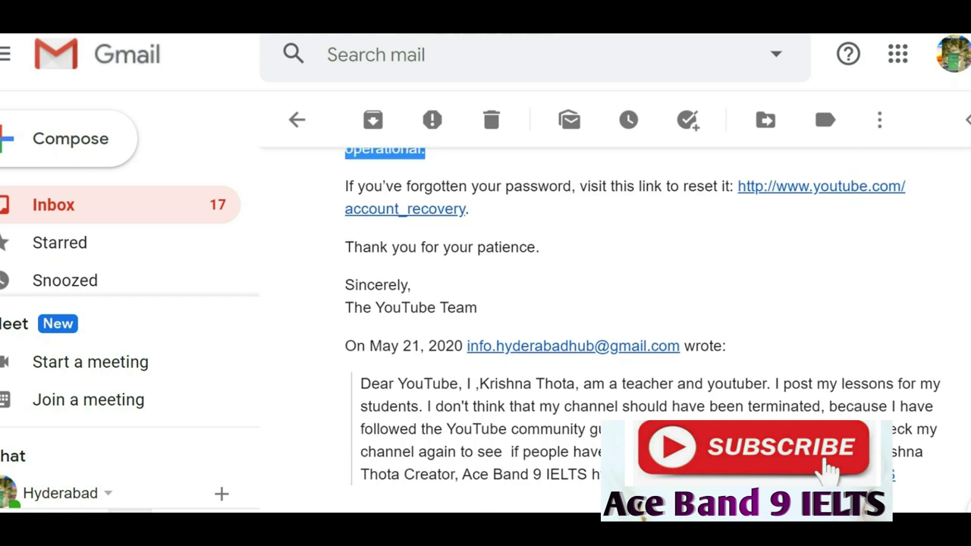
scroll(644, 328, "up", 2)
scroll(645, 328, "down", 4)
scroll(645, 328, "down", 1)
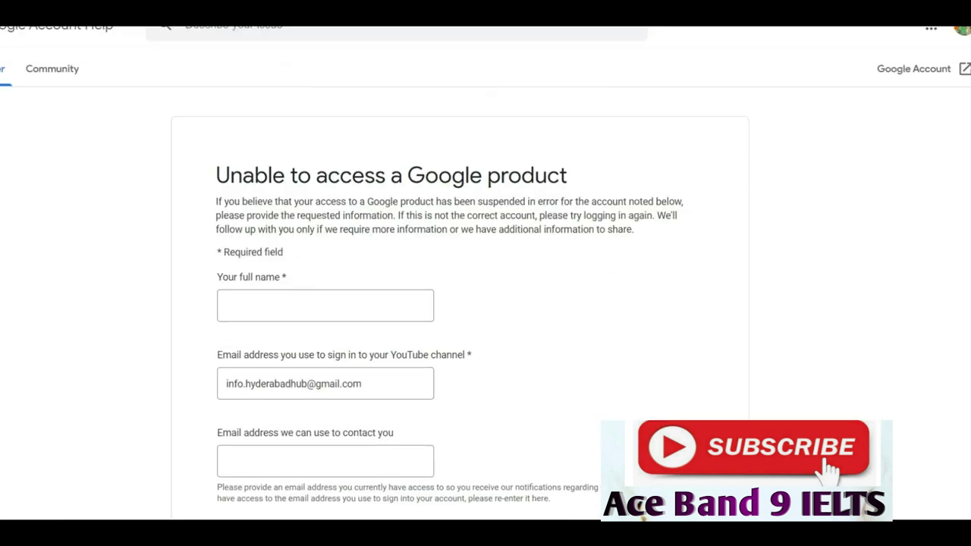
left_click(325, 305)
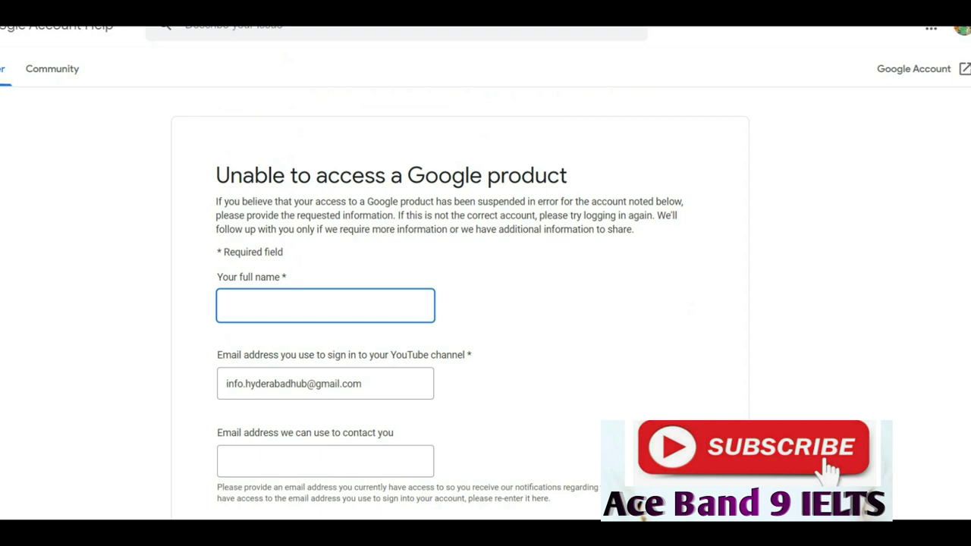
Enter your full name and contact e-mail address in the appeal form.
scroll(486, 304, "down", 2)
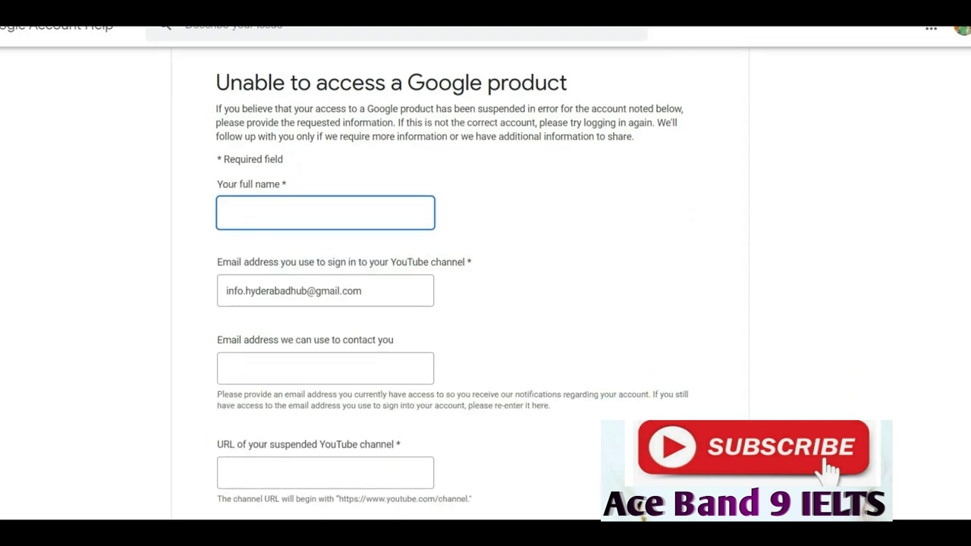
scroll(486, 304, "down", 1)
scroll(486, 303, "down", 1)
scroll(486, 289, "down", 1)
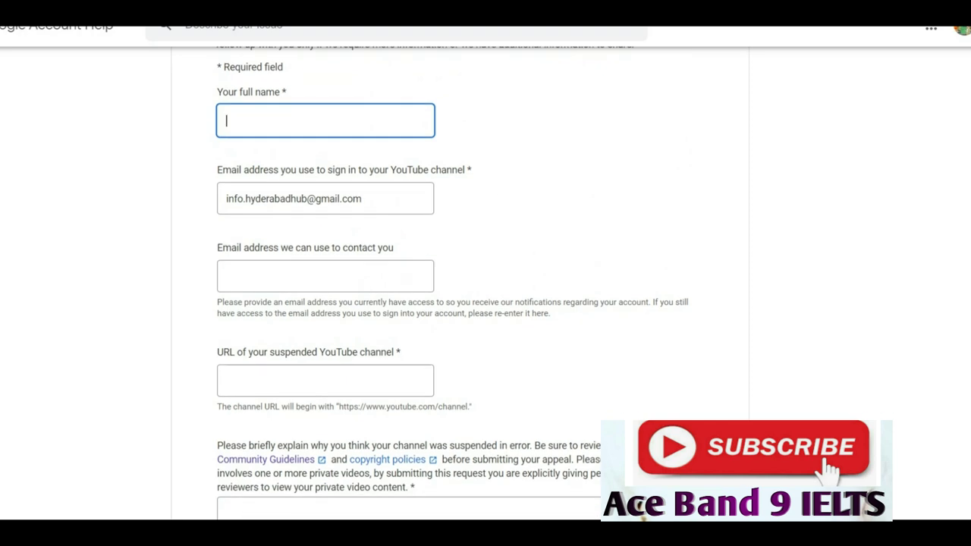
left_click(326, 276)
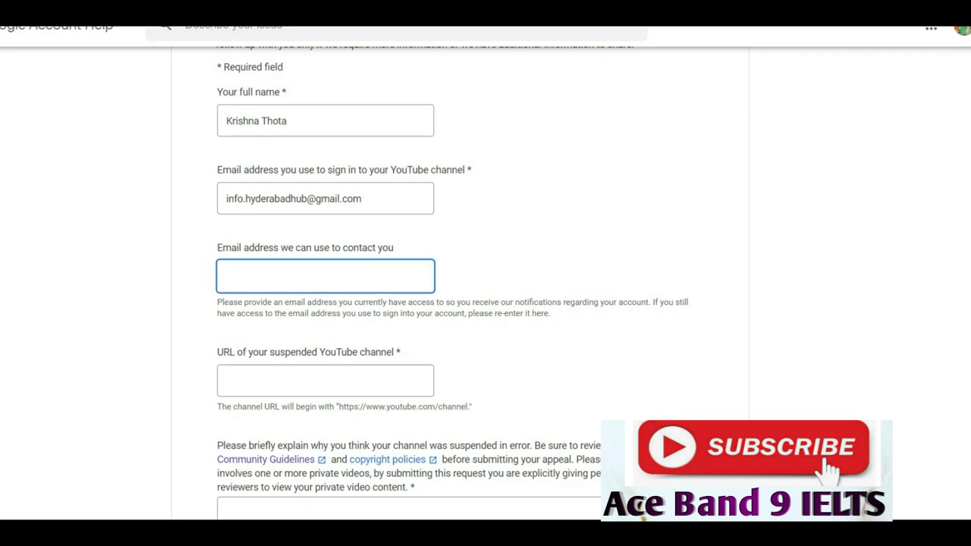
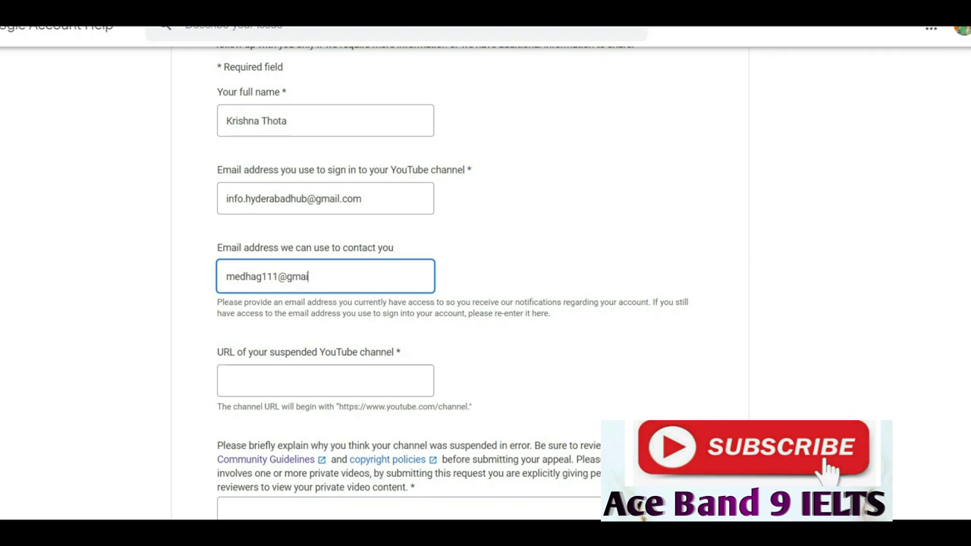
Paste the suspended YouTube channel's URL into the channel URL field.
left_click(258, 473)
type("https://www.youtube.com/c/AceBand9IELTS")
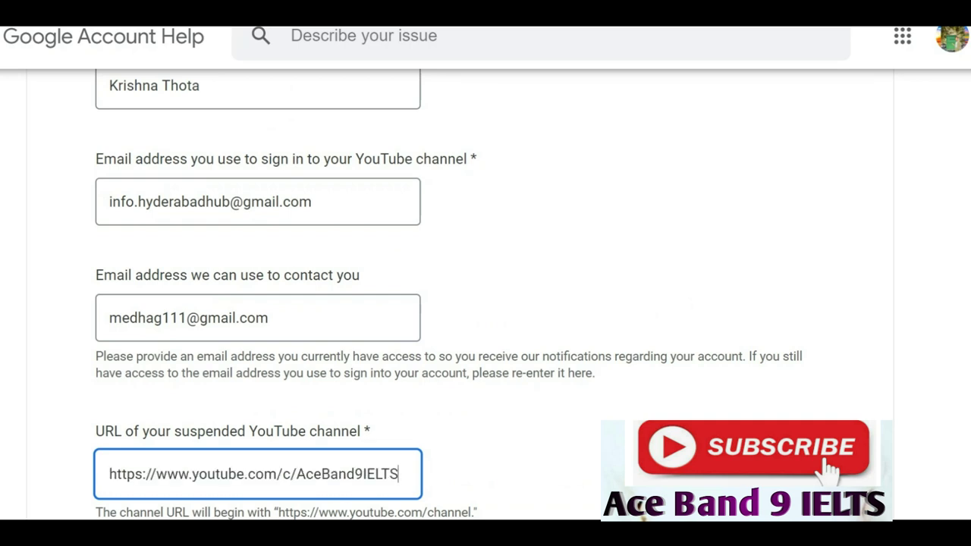
scroll(486, 304, "down", 3)
scroll(485, 304, "down", 3)
scroll(486, 304, "down", 2)
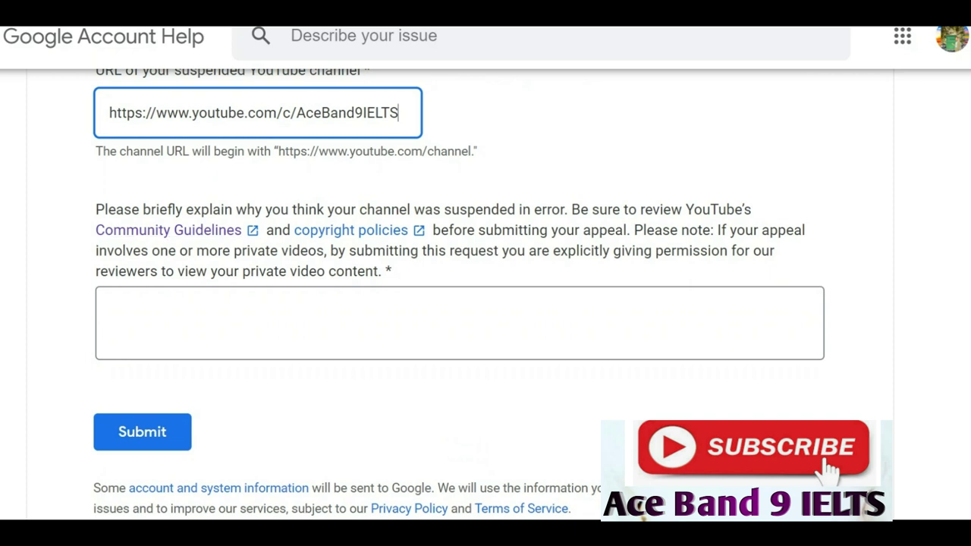
Paste the 'Dear YouTube' letter asking for a recheck of wrongly flagged videos into the explanation box.
left_click_drag(394, 272, 95, 209)
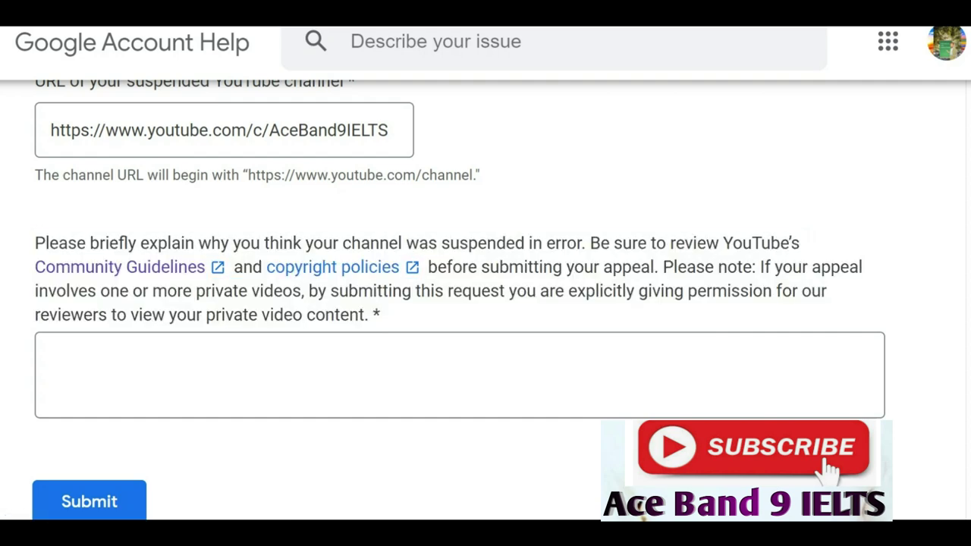
key("ctrl+v")
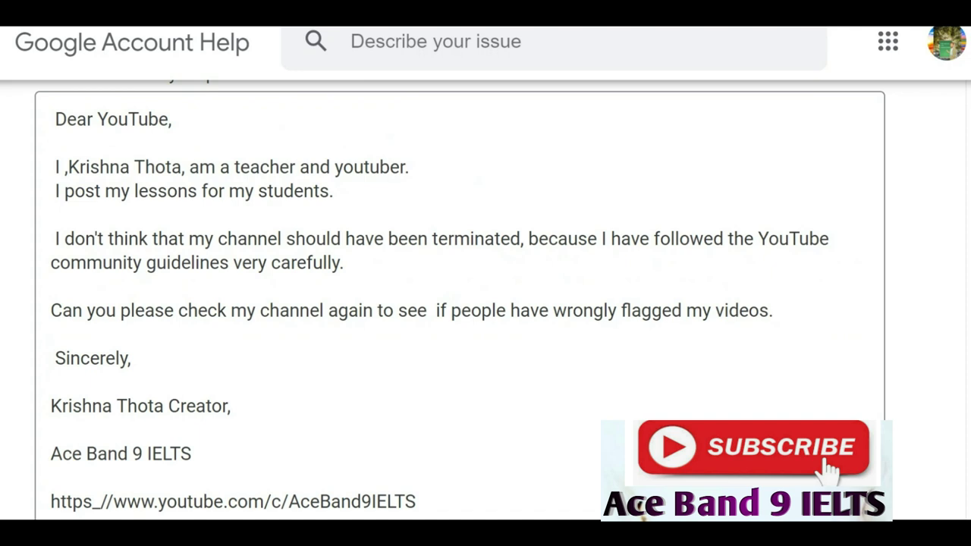